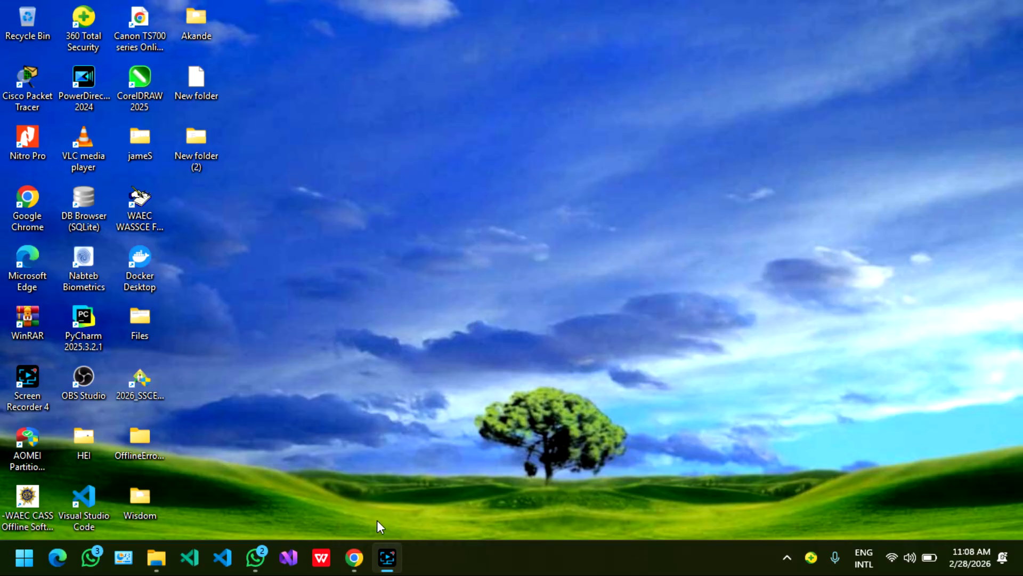
# - Switch to Google Chrome, open the National Examinations Council website neco.gov.ng, and dismiss the 2025 SSCE External update notice
pyautogui.click(354, 558)
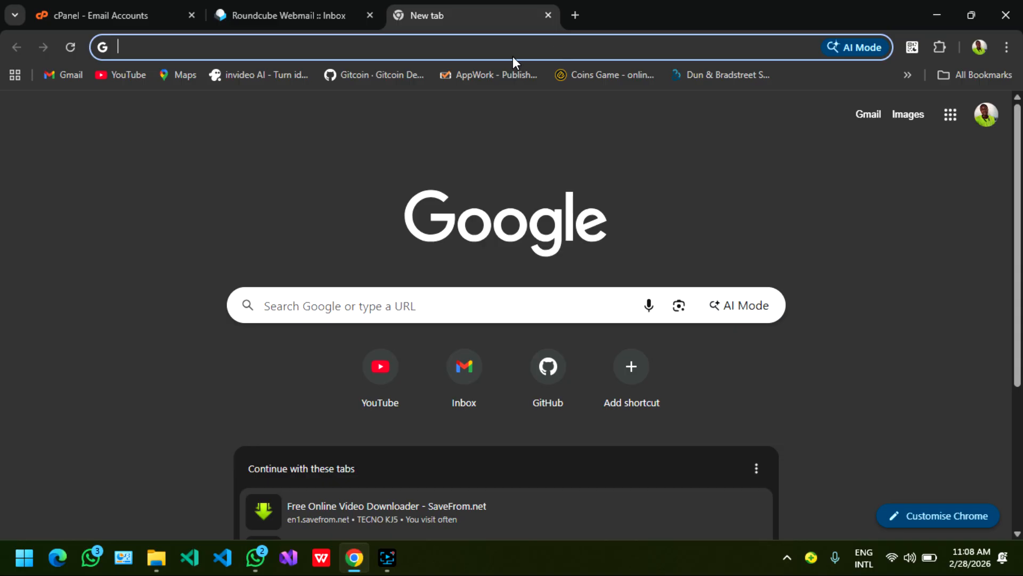
pyautogui.click(461, 41)
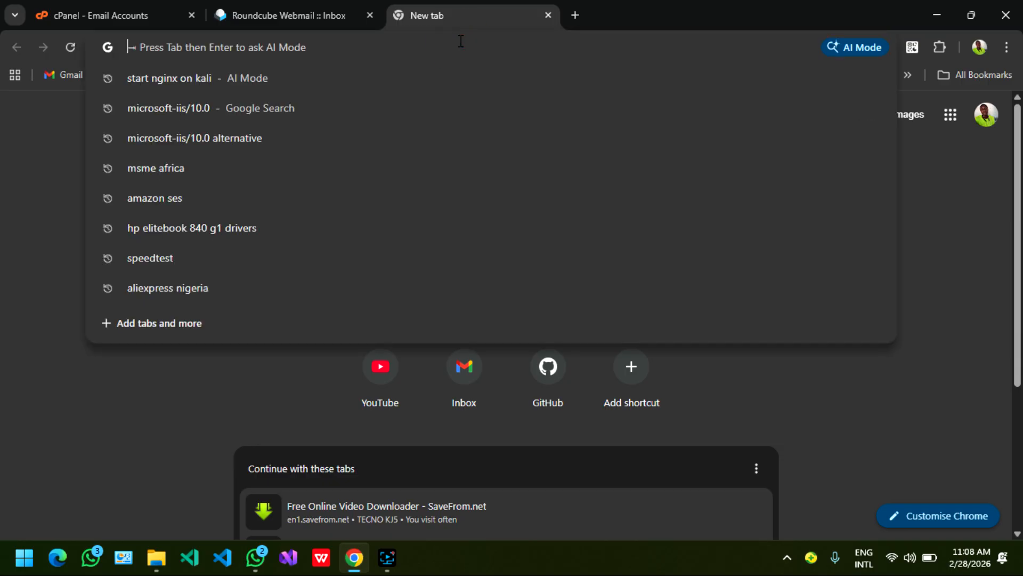
pyautogui.write('n')
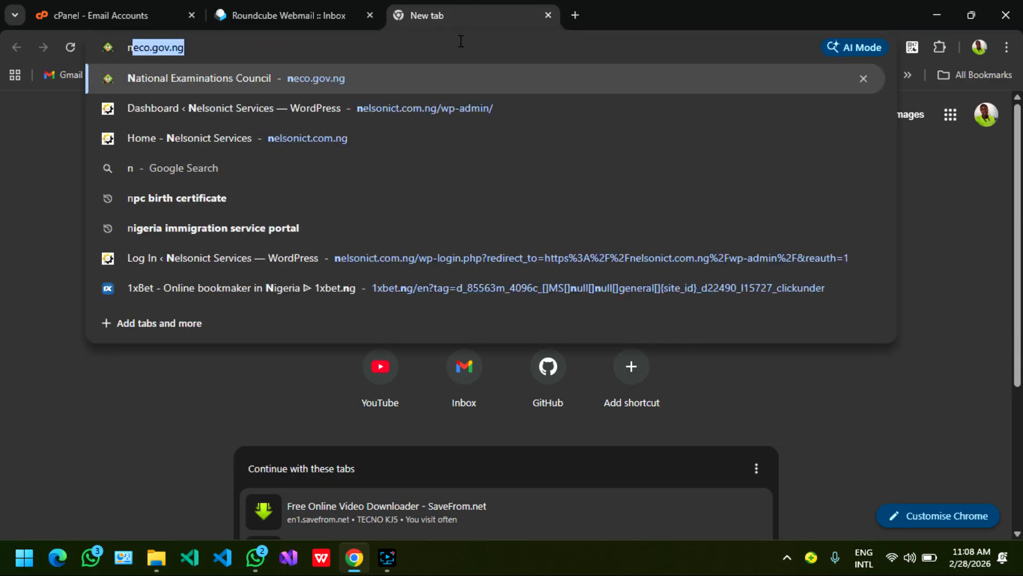
pyautogui.write('e')
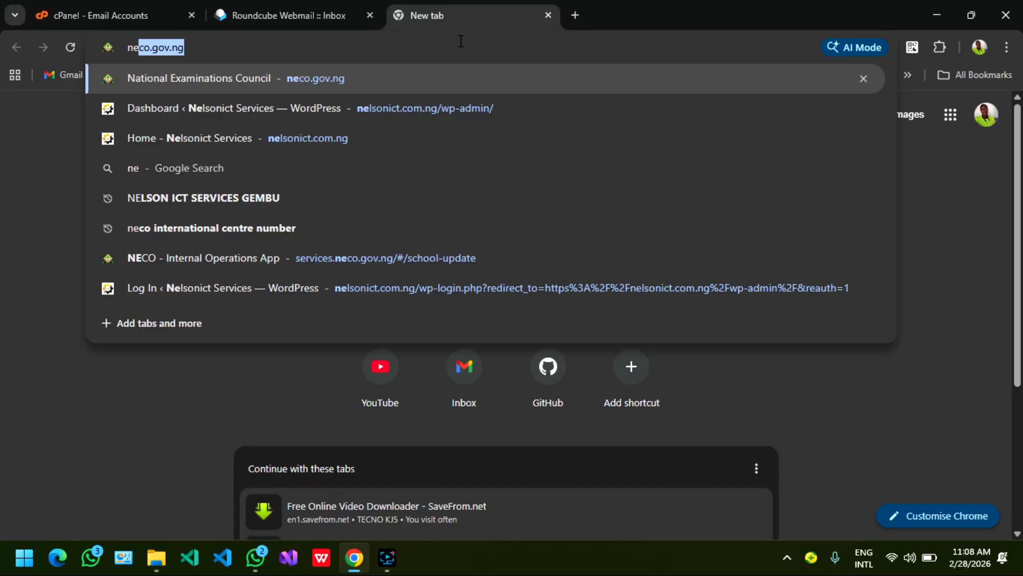
pyautogui.click(283, 83)
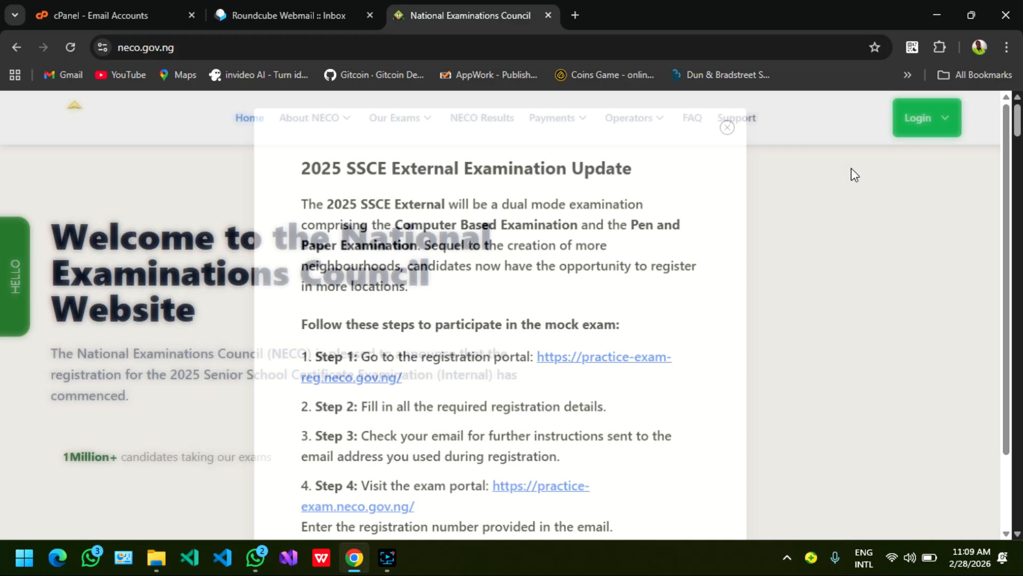
pyautogui.click(731, 122)
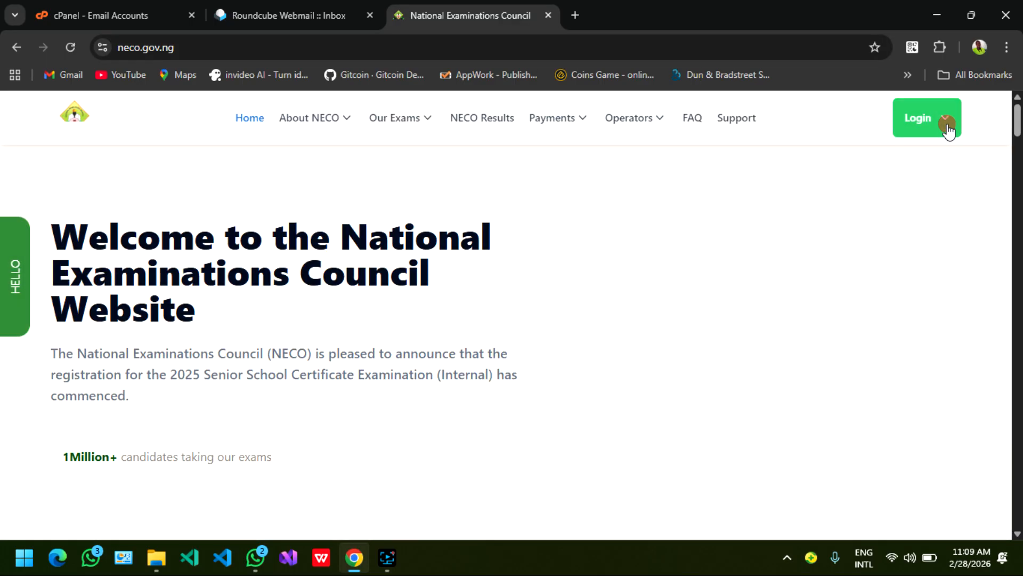
# - Open the SSCE Internal login portal from the council's website and close the council's homepage
pyautogui.click(947, 127)
pyautogui.click(895, 169)
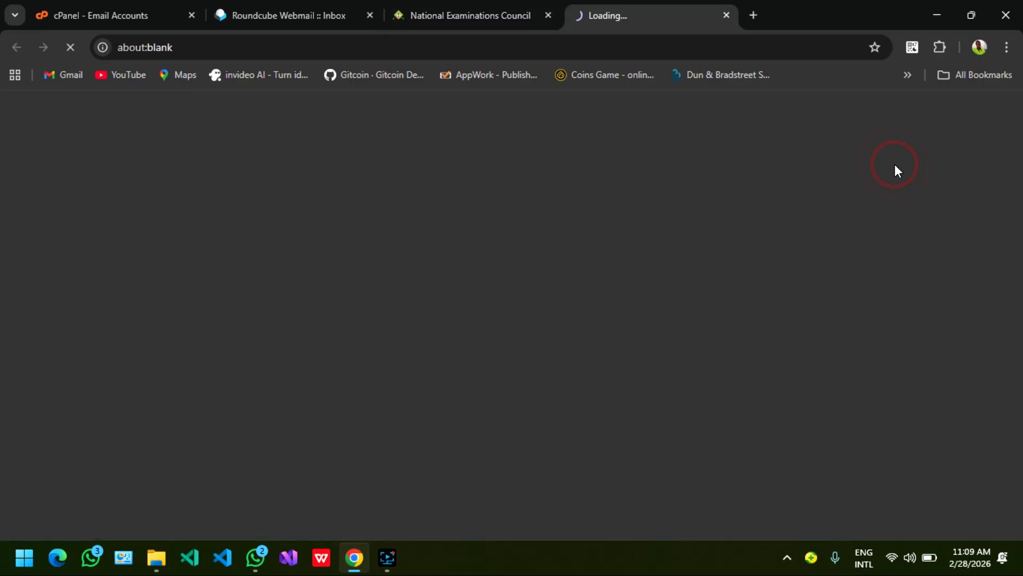
pyautogui.click(513, 20)
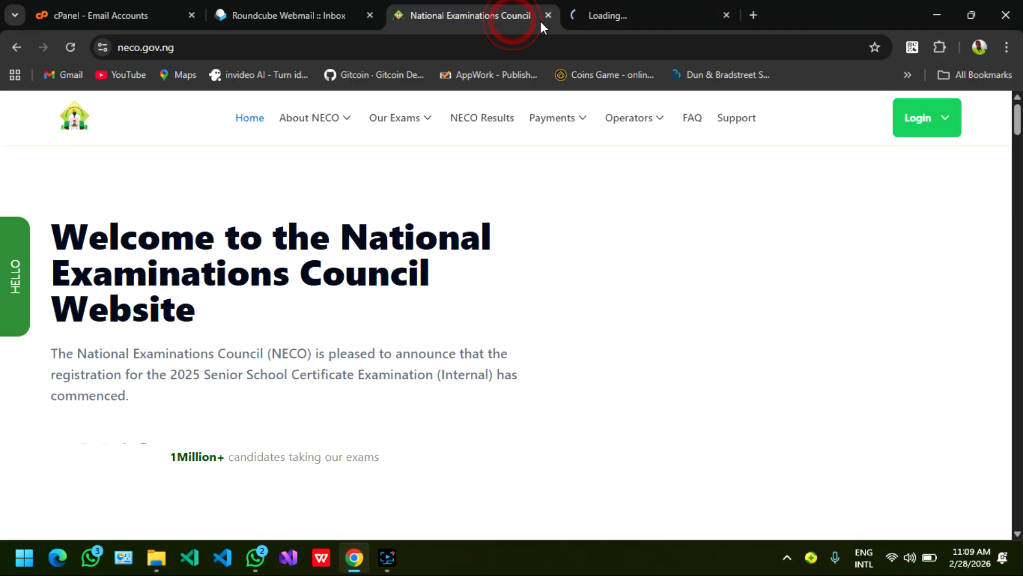
pyautogui.click(548, 17)
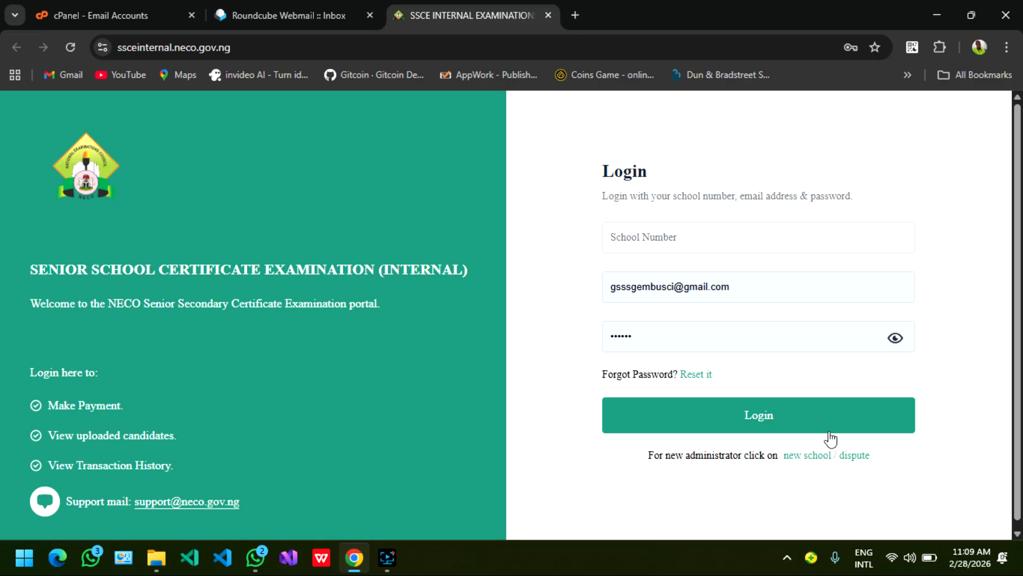
# - Open the new school page for new administrators and submit the school number to load its update form
pyautogui.click(837, 455)
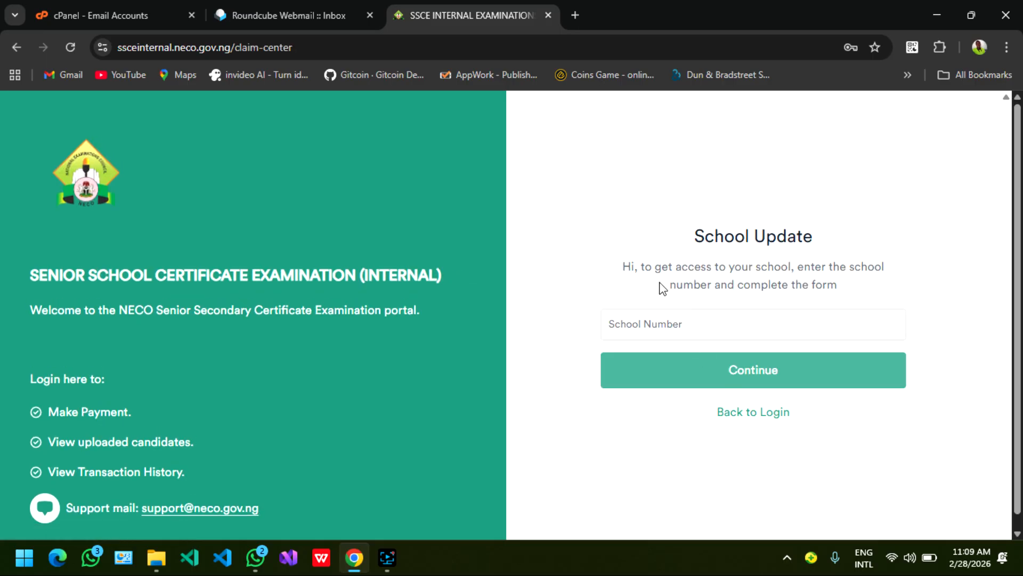
pyautogui.click(681, 323)
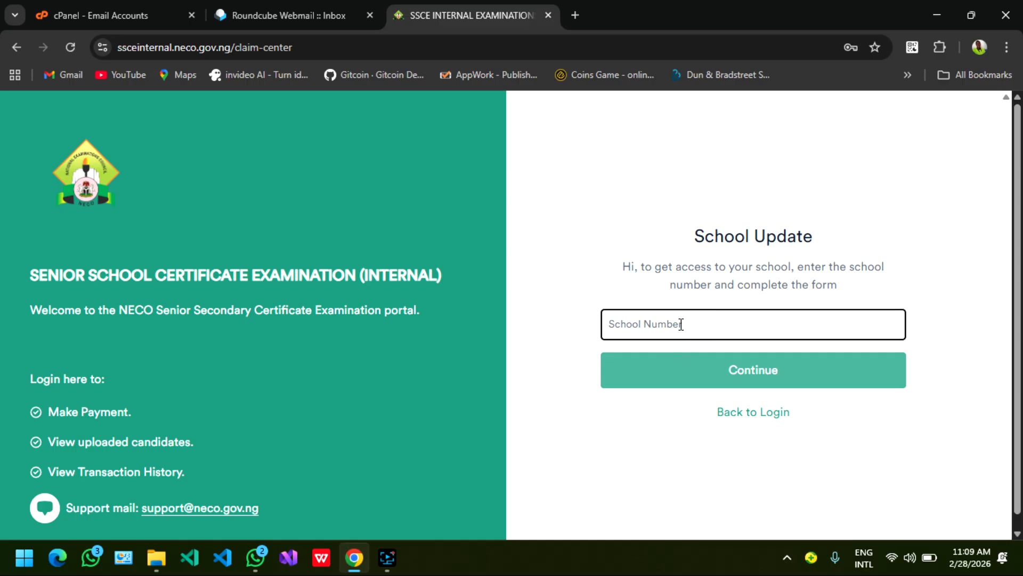
pyautogui.write('0290')
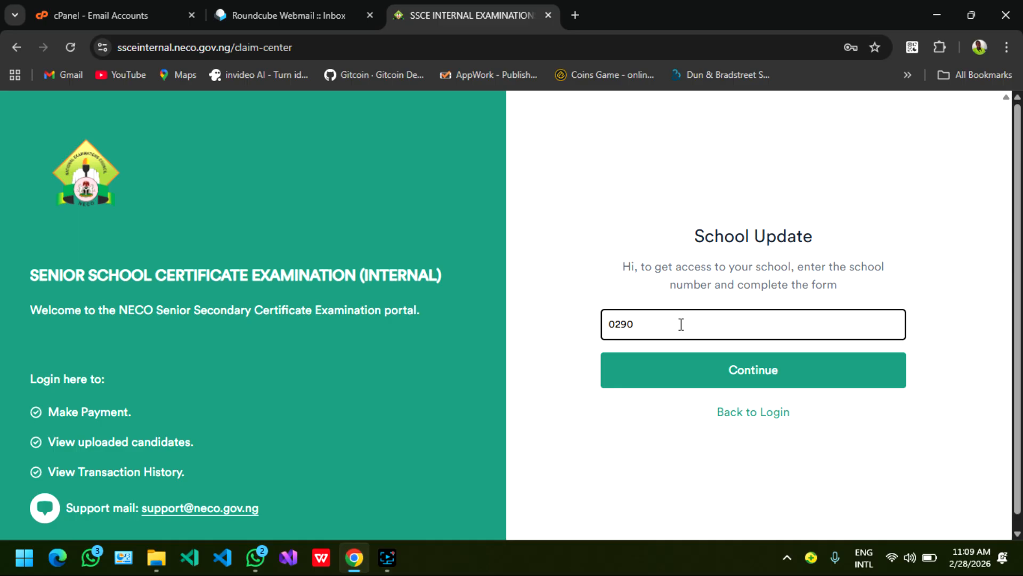
pyautogui.write('571')
pyautogui.click(725, 362)
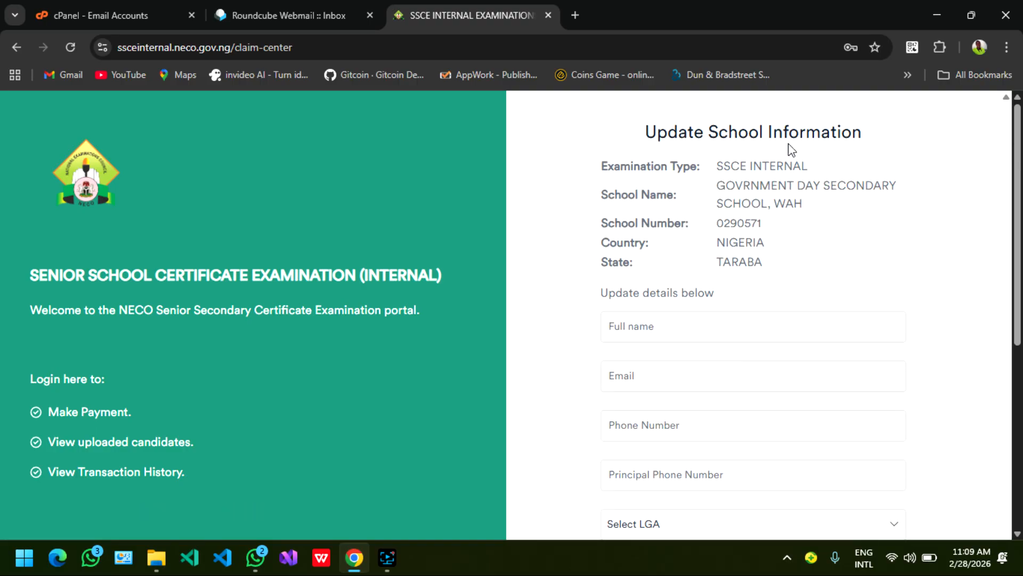
# - Examine the fields of the Update School Information form, from the administrator's full name down to the school address
pyautogui.click(683, 326)
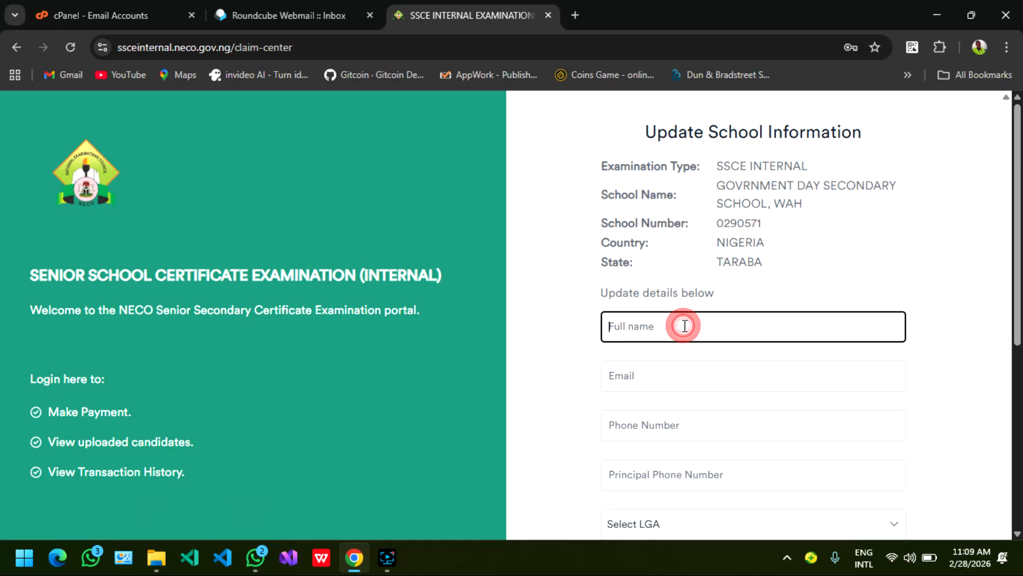
pyautogui.scroll(-1, 684, 325)
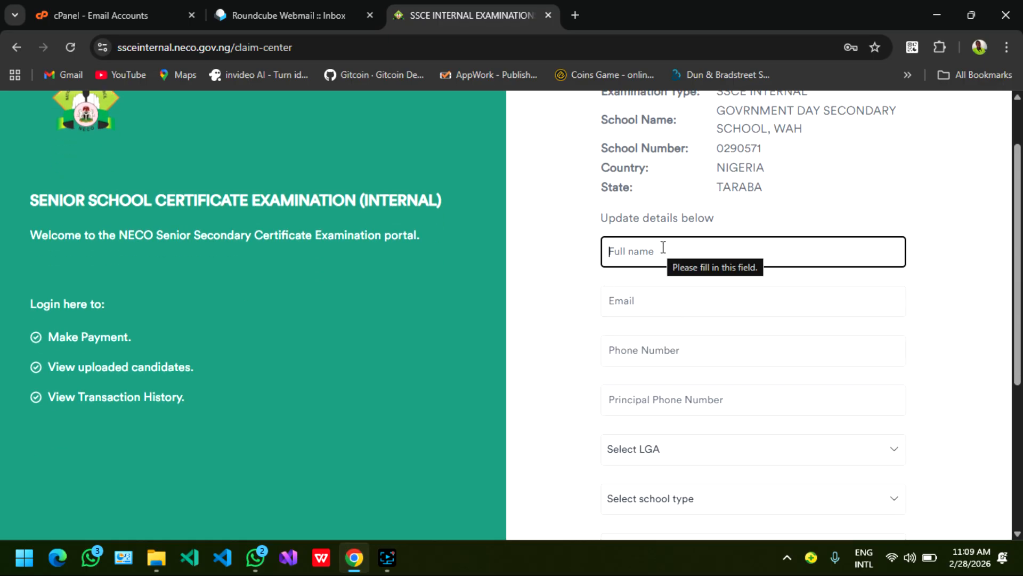
pyautogui.click(616, 305)
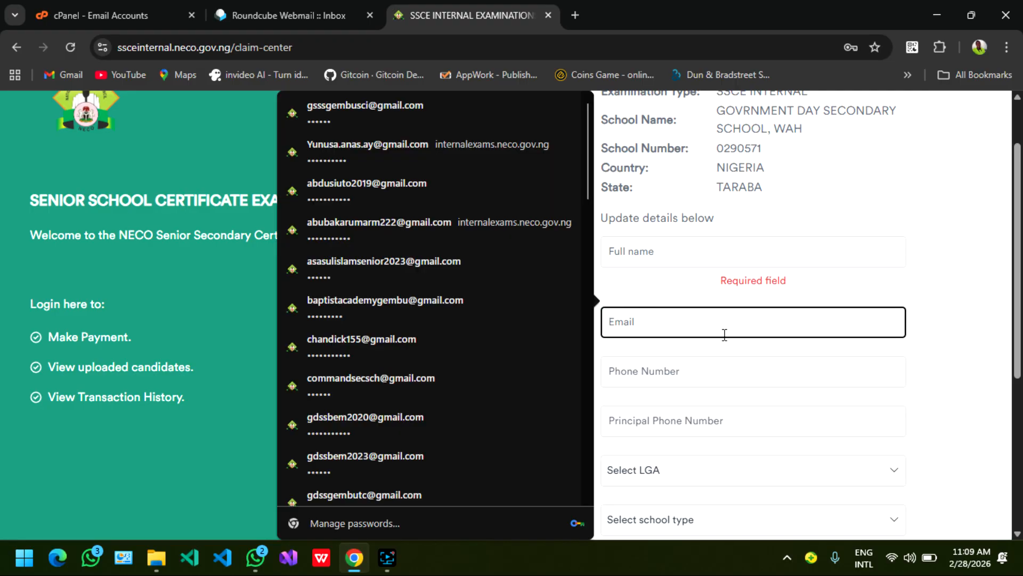
pyautogui.scroll(-4, 725, 335)
pyautogui.scroll(1, 724, 335)
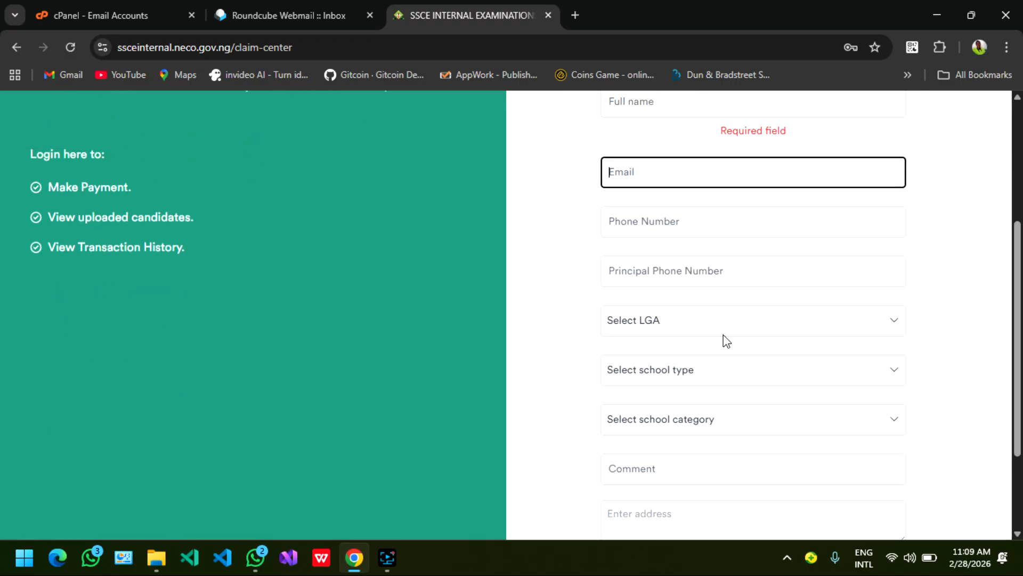
pyautogui.click(661, 224)
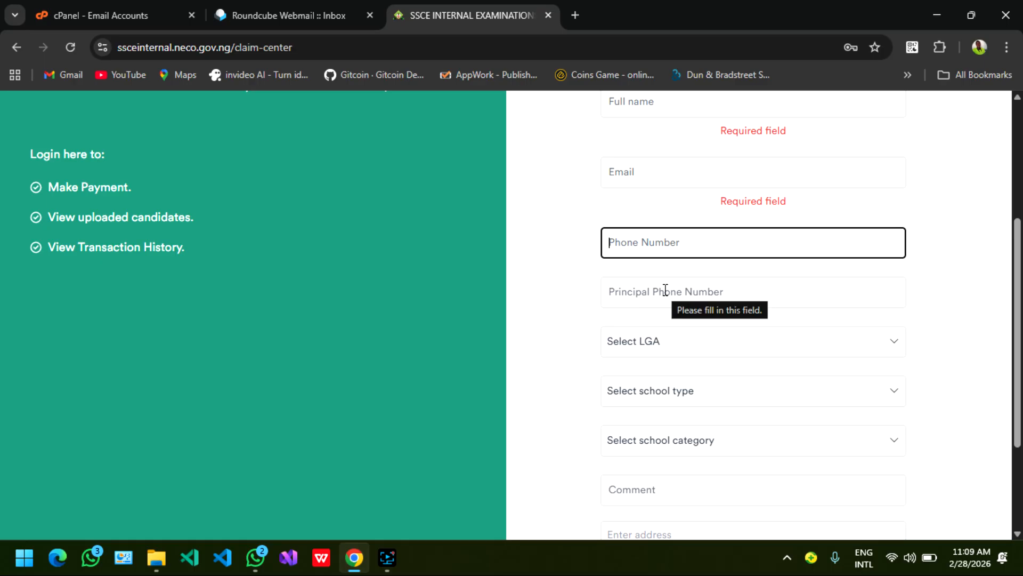
pyautogui.click(636, 292)
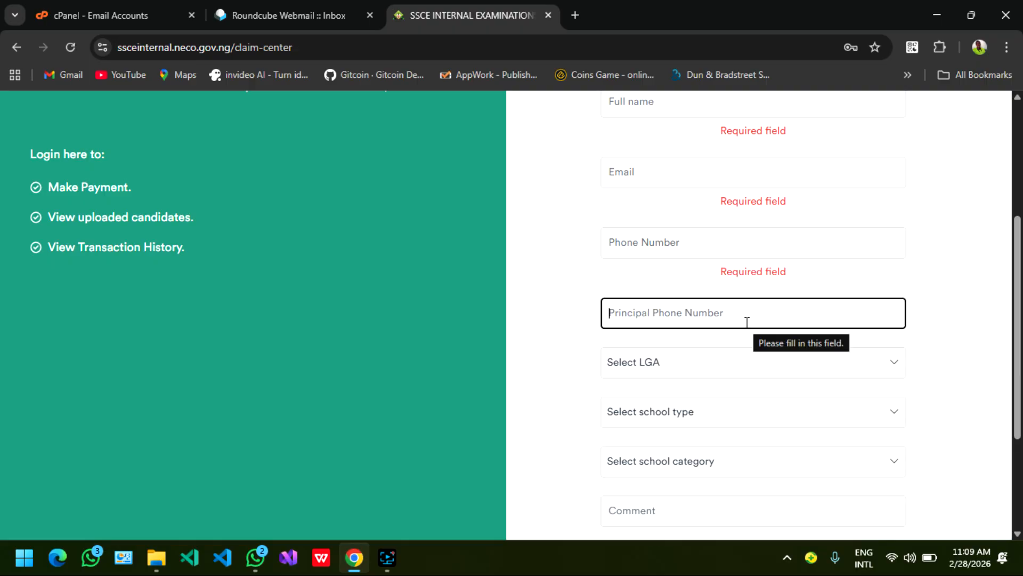
pyautogui.click(686, 245)
pyautogui.click(688, 312)
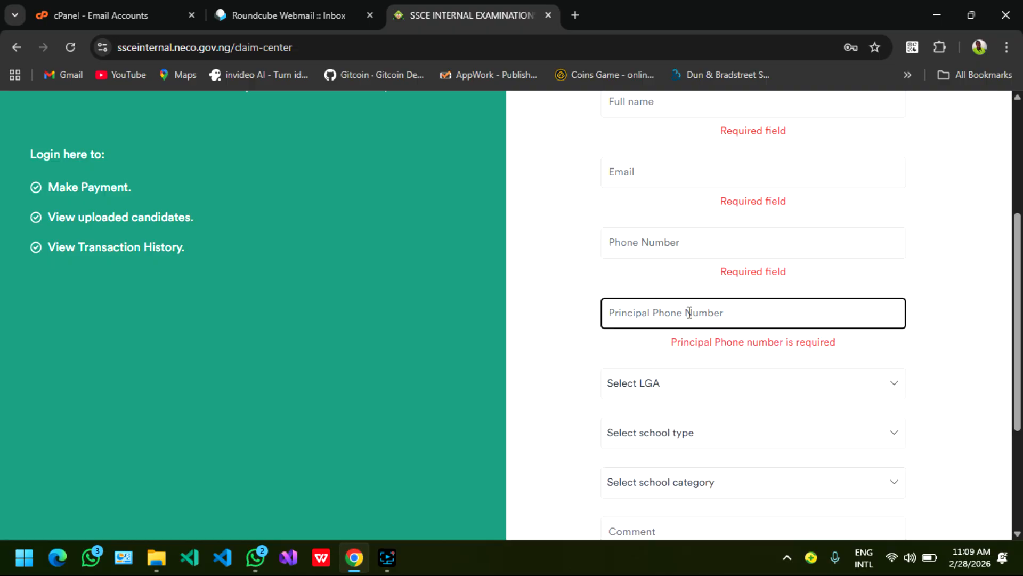
pyautogui.scroll(-3, 708, 313)
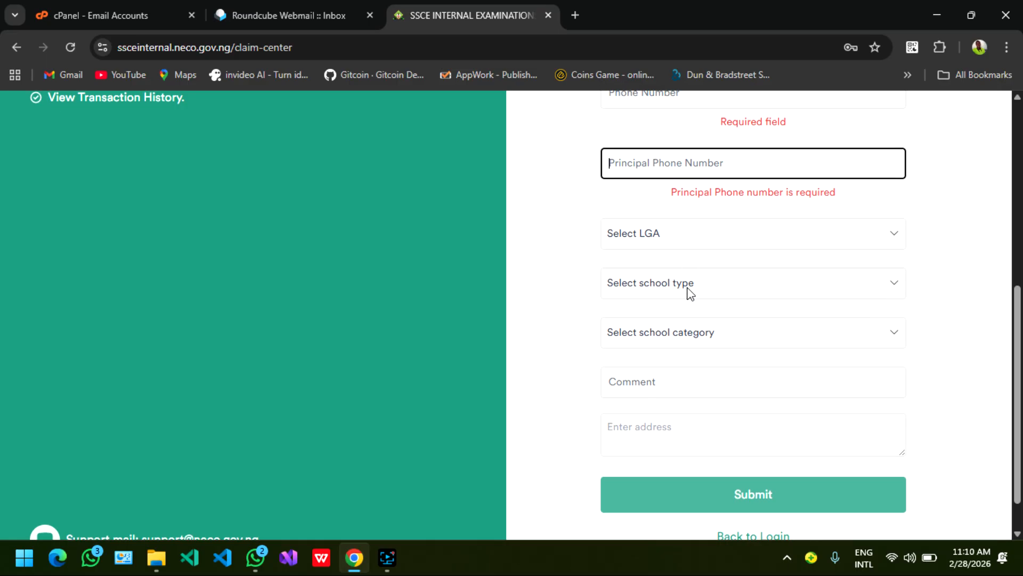
pyautogui.click(688, 383)
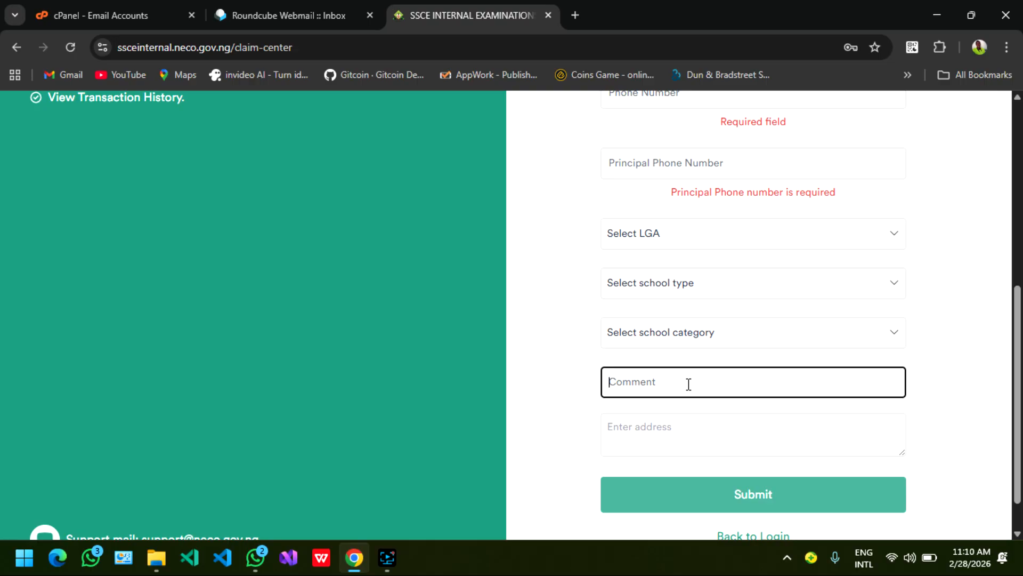
pyautogui.click(668, 430)
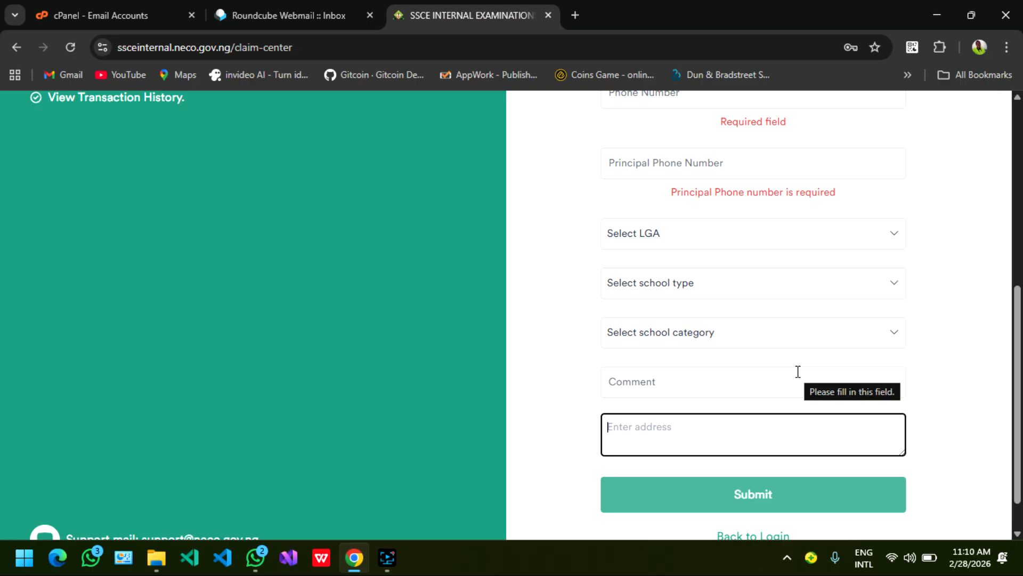
pyautogui.scroll(3, 722, 293)
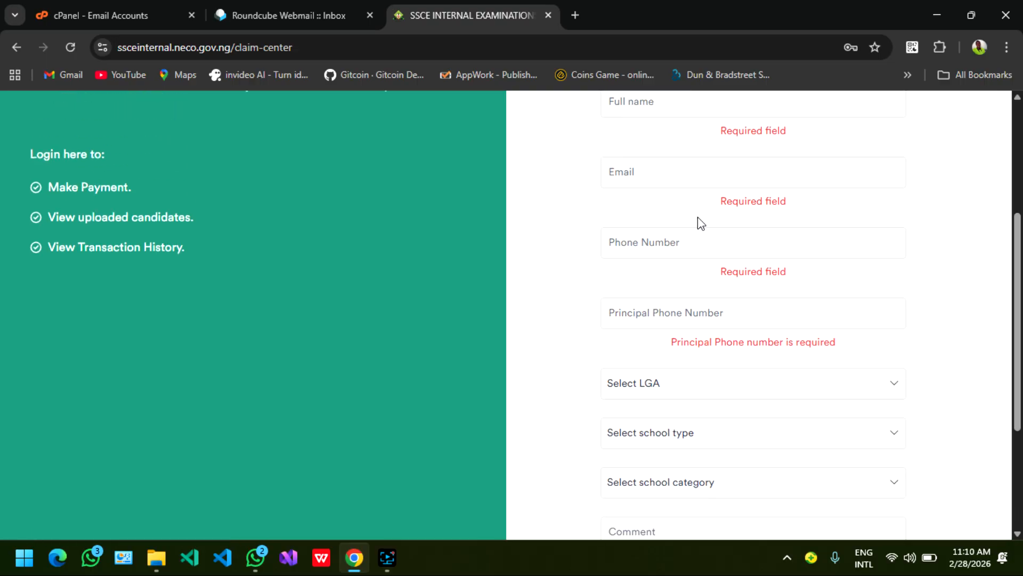
pyautogui.click(710, 186)
pyautogui.scroll(-3, 751, 452)
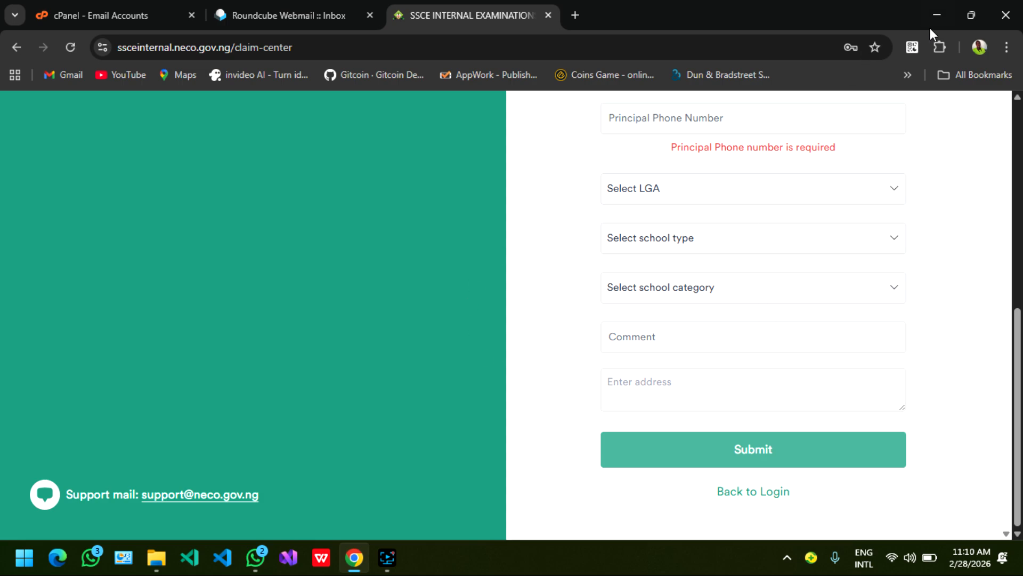
# - Minimize the browser, switch to the 2026 SSCE Internal Offline Registration app, and enter the school number
pyautogui.click(943, 16)
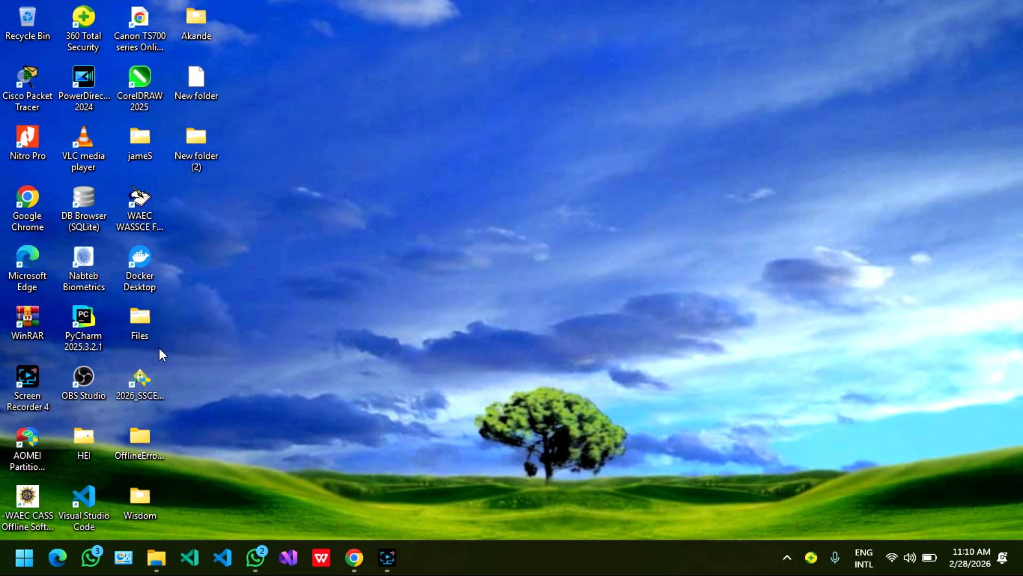
pyautogui.doubleClick(139, 380)
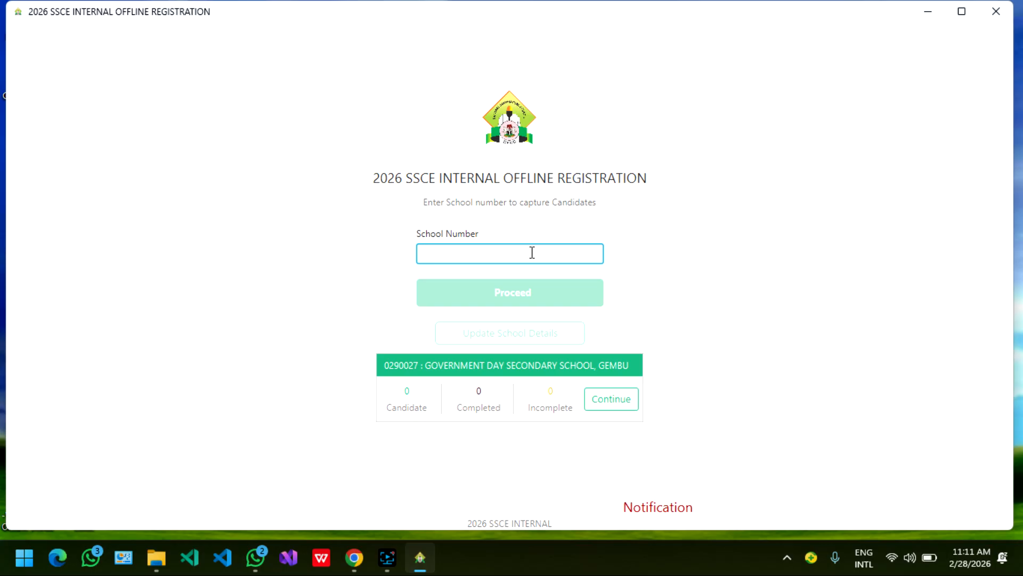
pyautogui.write('0')
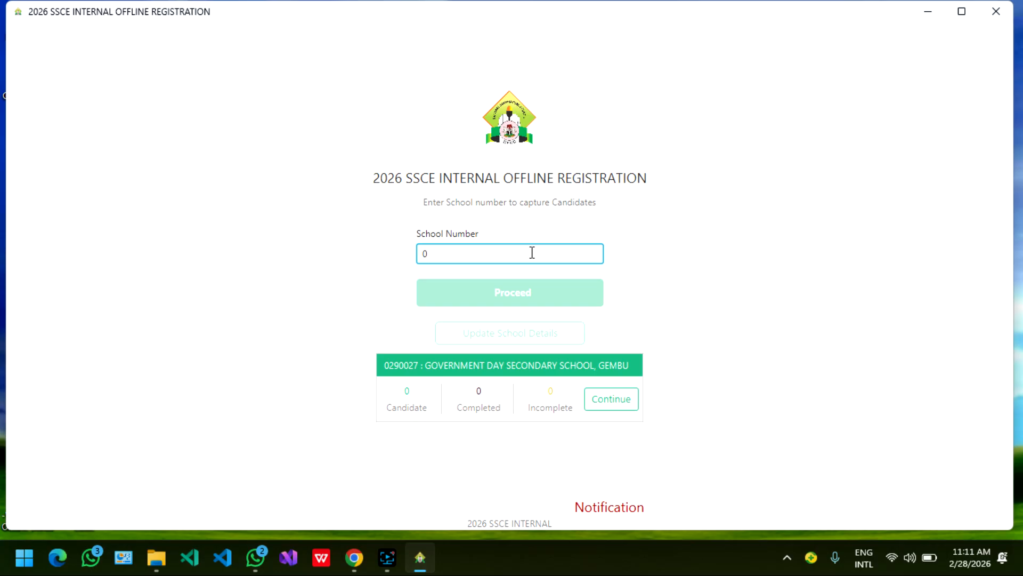
pyautogui.write('290')
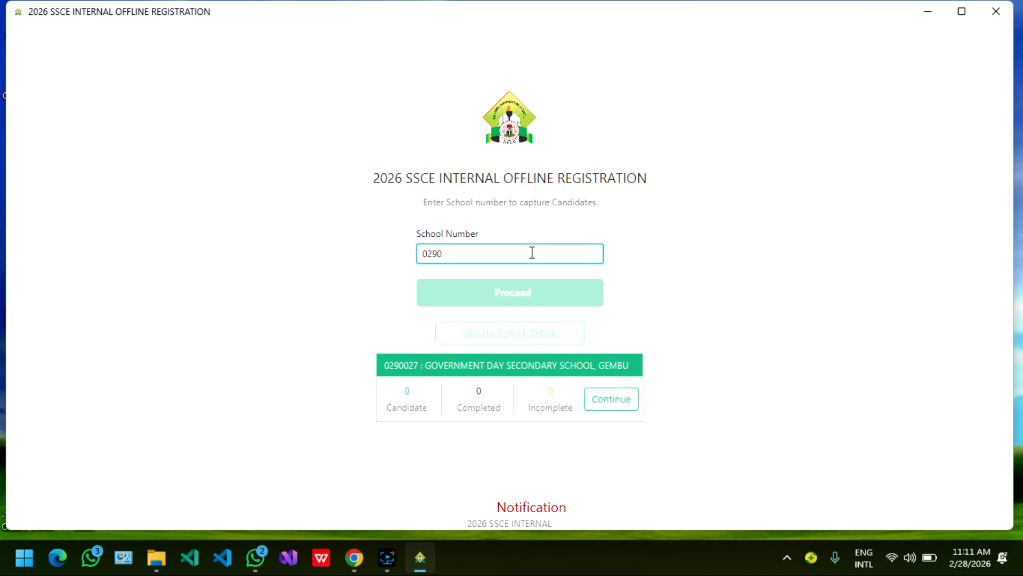
pyautogui.write('57')
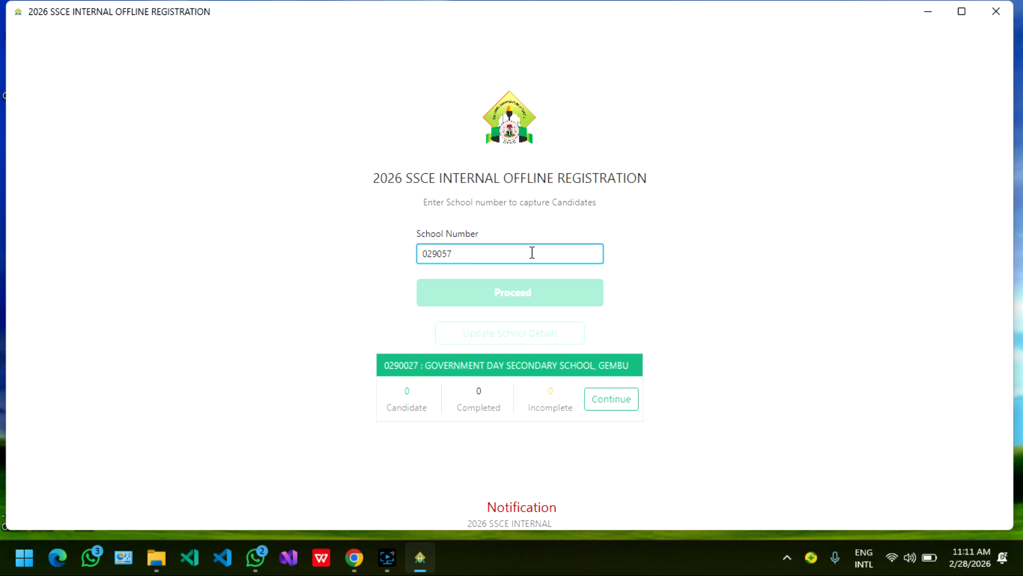
pyautogui.write('1')
# - Try to download the school details for the entered school number, going as far as the administrator login
pyautogui.click(535, 299)
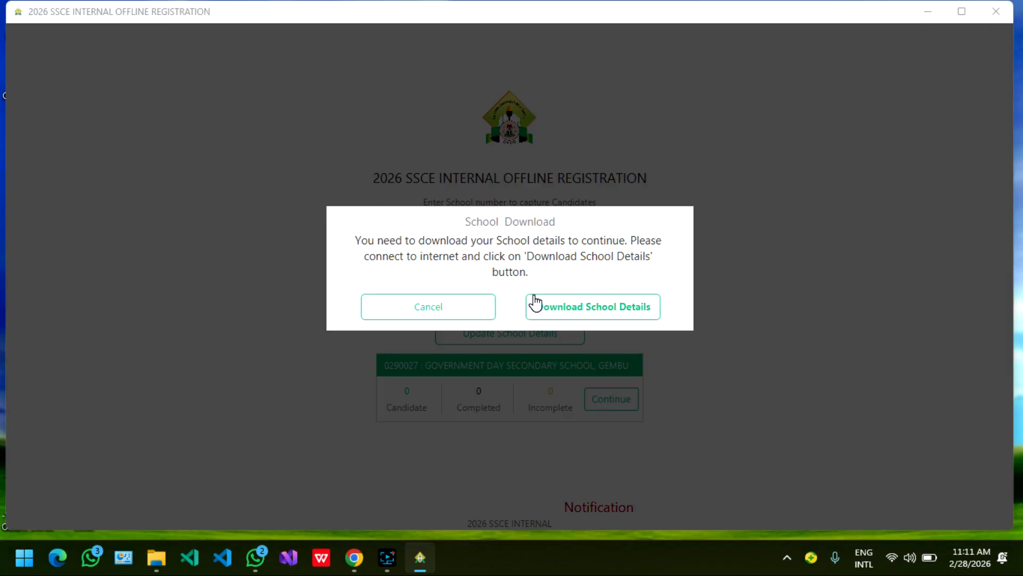
pyautogui.click(618, 312)
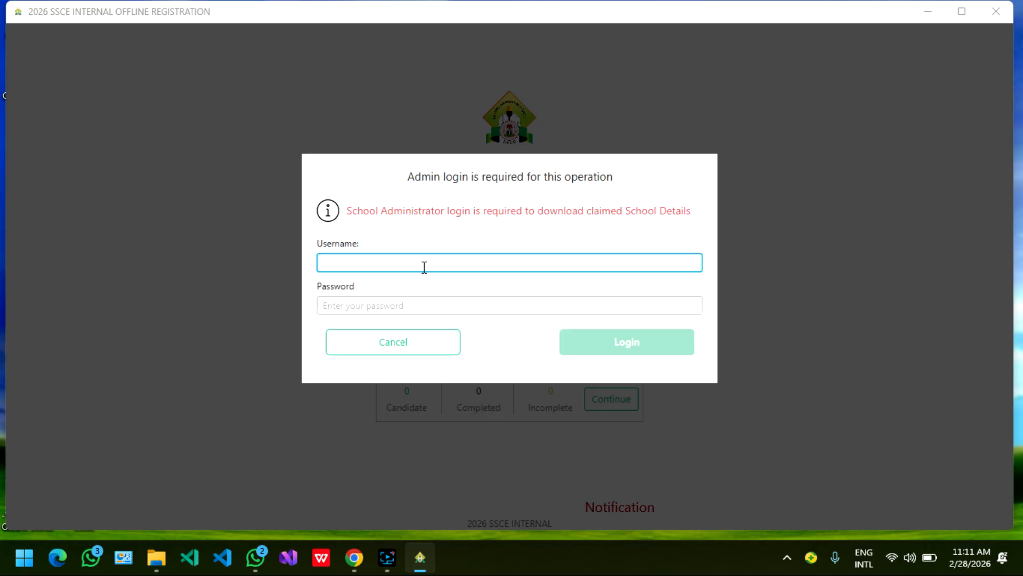
pyautogui.click(344, 306)
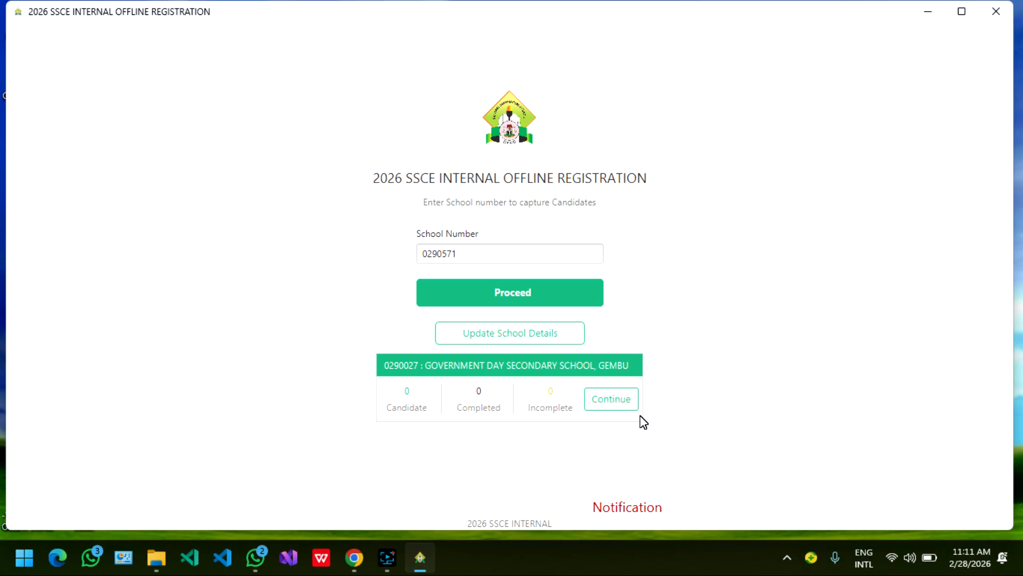
# - Continue with the saved Government Day Secondary School, Gembu, and open the registration form for a new candidate
pyautogui.click(602, 409)
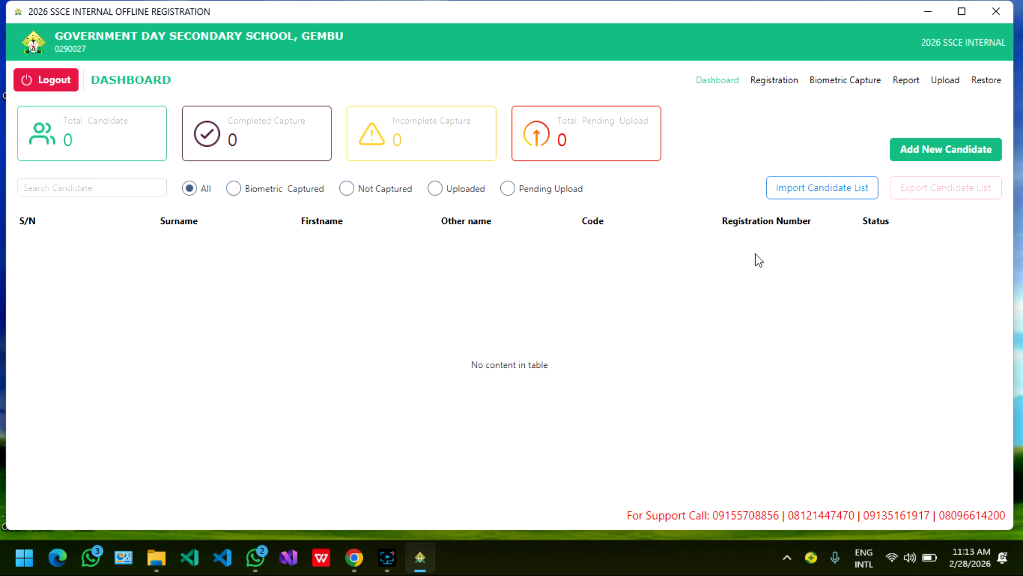
pyautogui.click(965, 152)
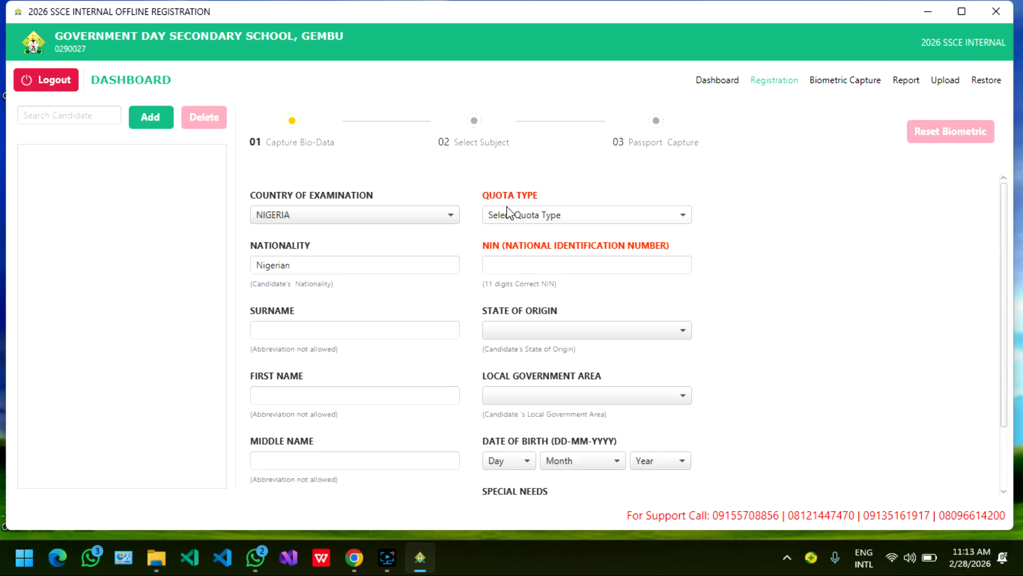
# - Set the quota type to GOVERNMENT SPONSORED QUOTA and enter the candidate's 11-digit National Identification Number
pyautogui.click(583, 220)
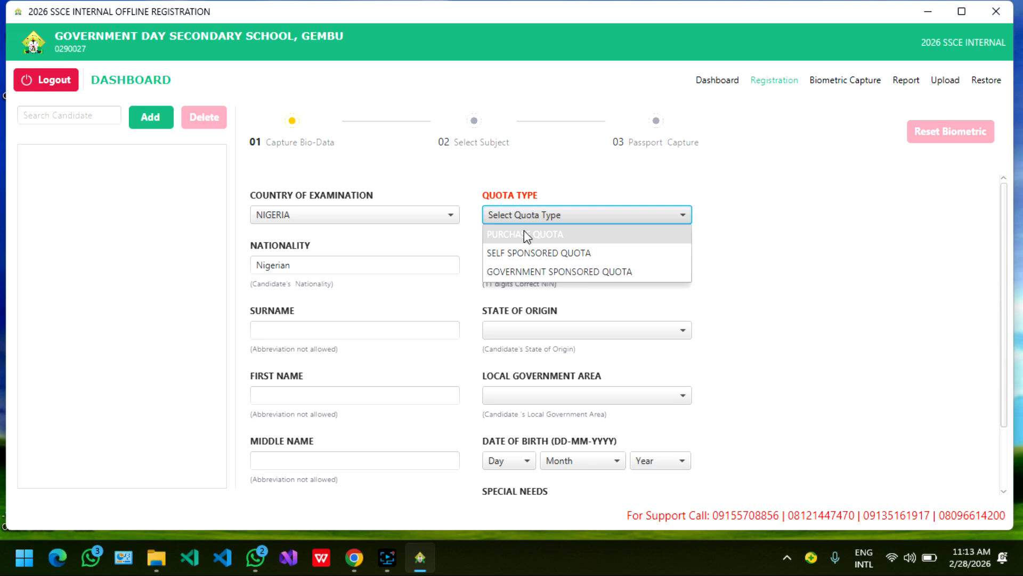
pyautogui.click(557, 272)
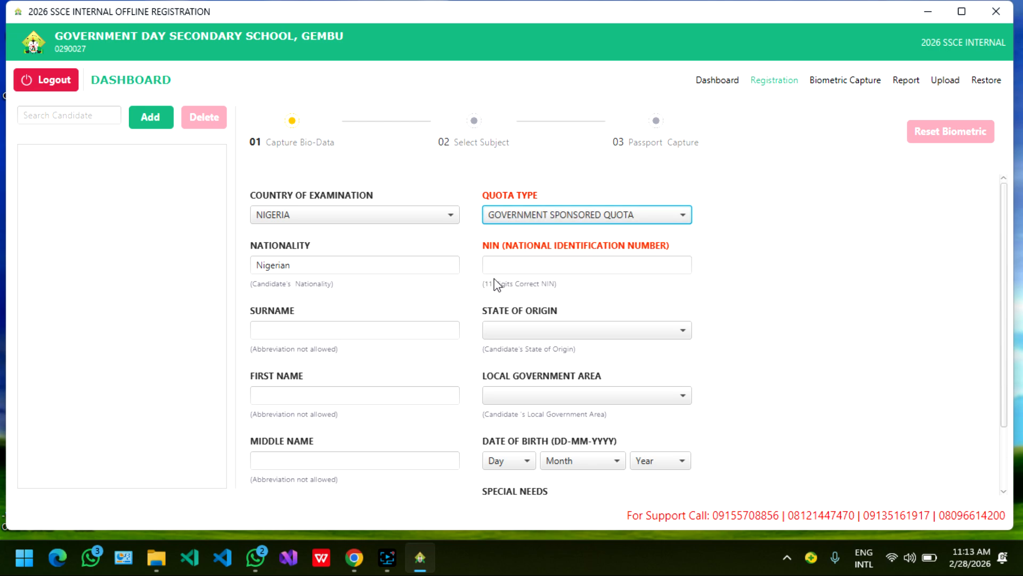
pyautogui.click(541, 272)
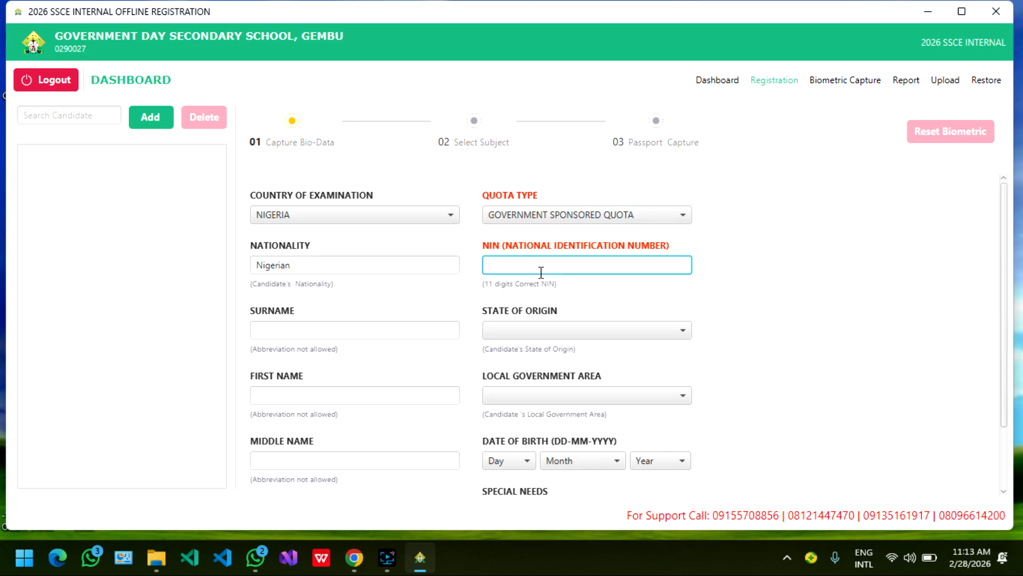
pyautogui.write('12345678901')
# - Examine the surname, first name and middle name fields and their note on abbreviations
pyautogui.click(395, 337)
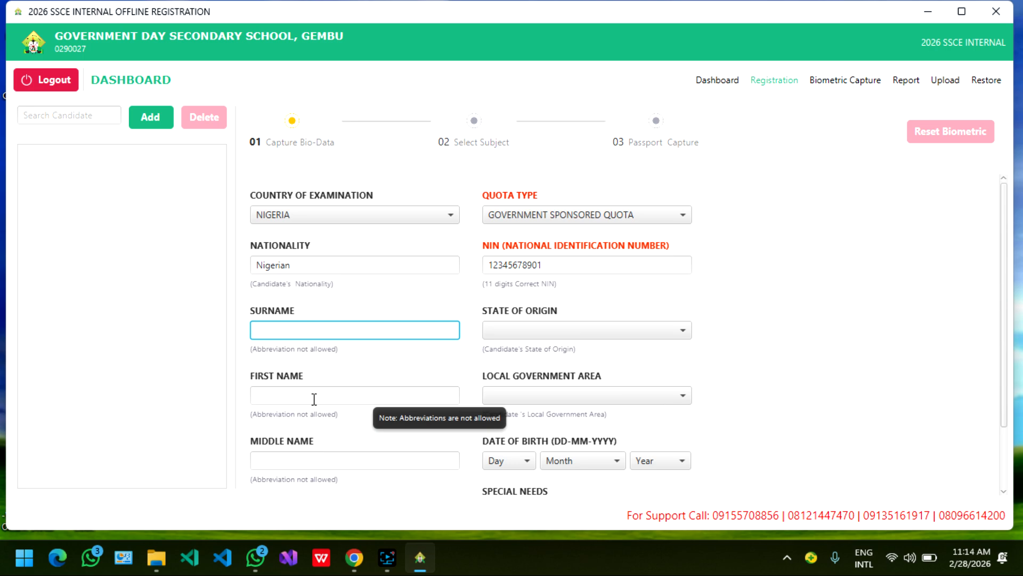
pyautogui.click(323, 461)
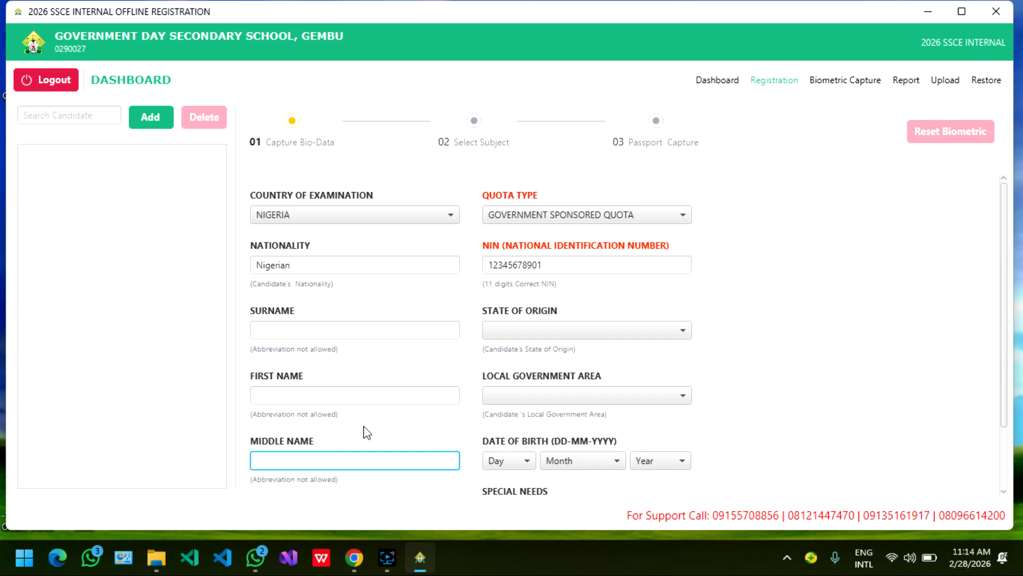
pyautogui.click(330, 333)
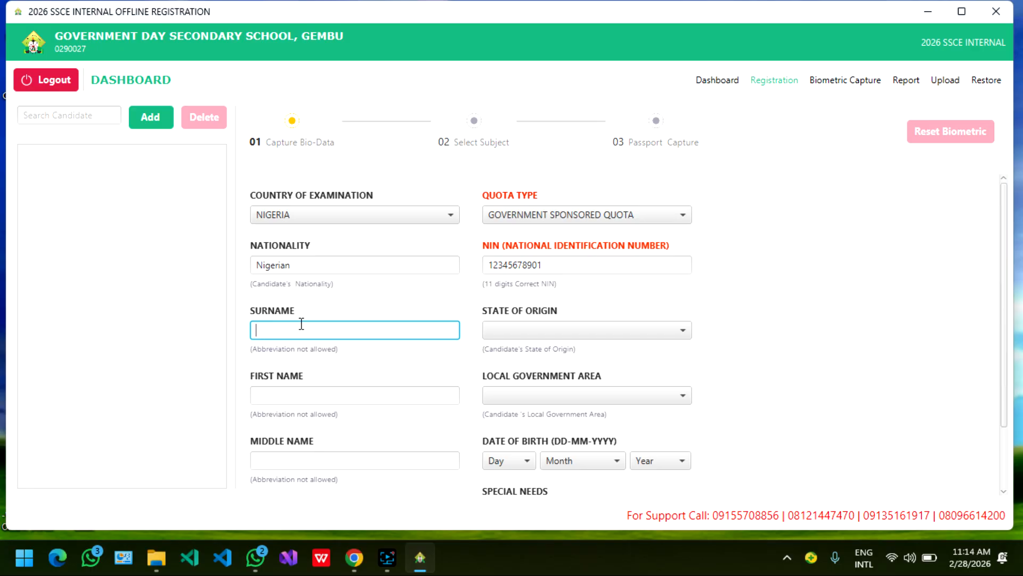
pyautogui.click(308, 458)
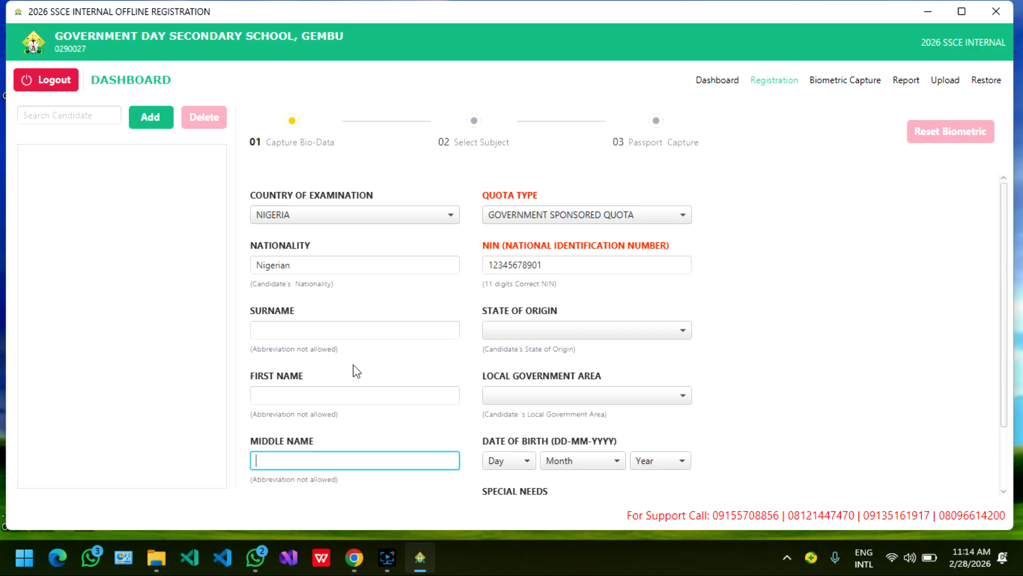
pyautogui.click(323, 395)
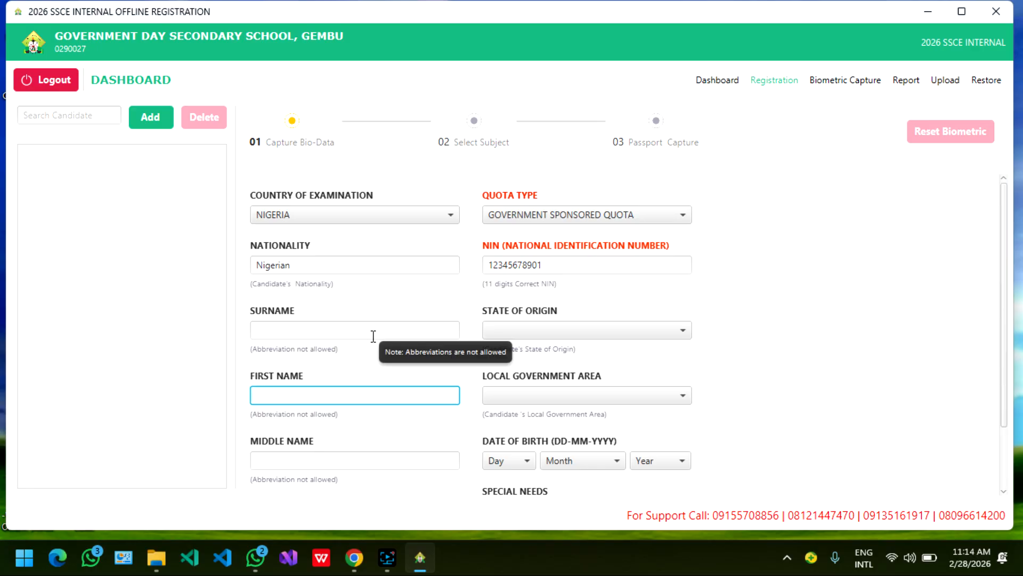
pyautogui.click(339, 333)
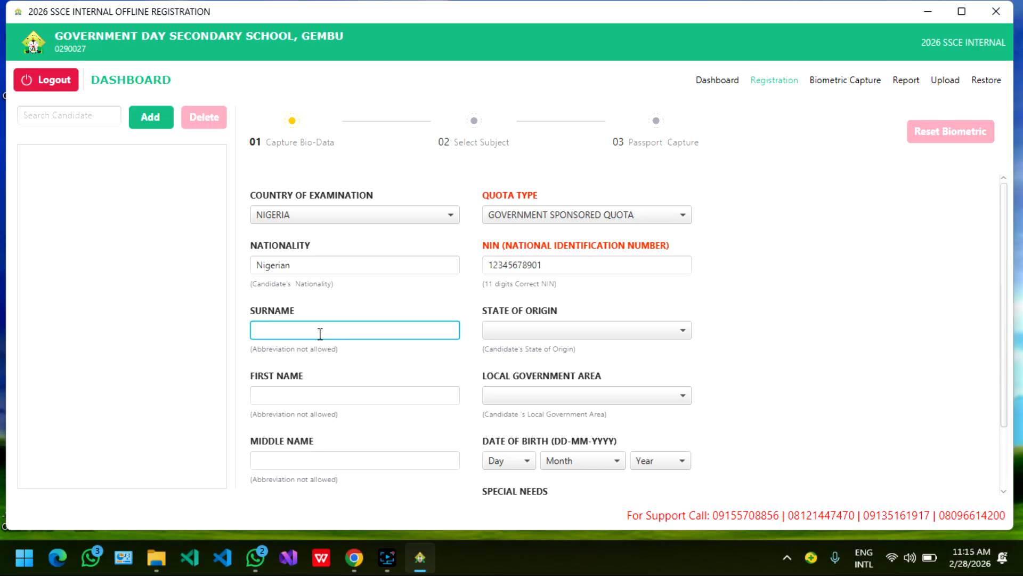
pyautogui.click(304, 459)
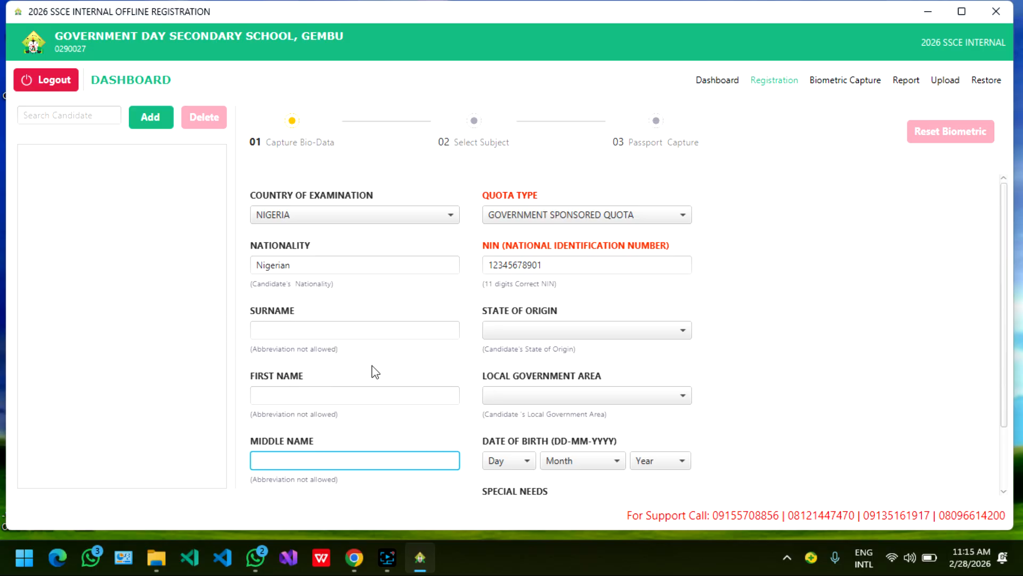
pyautogui.click(352, 338)
pyautogui.click(350, 389)
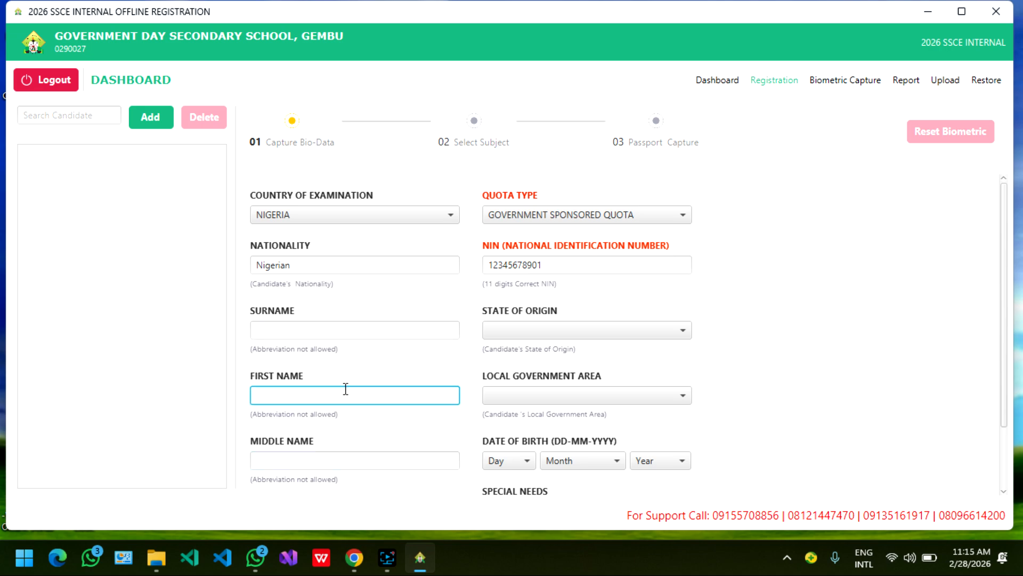
pyautogui.click(360, 323)
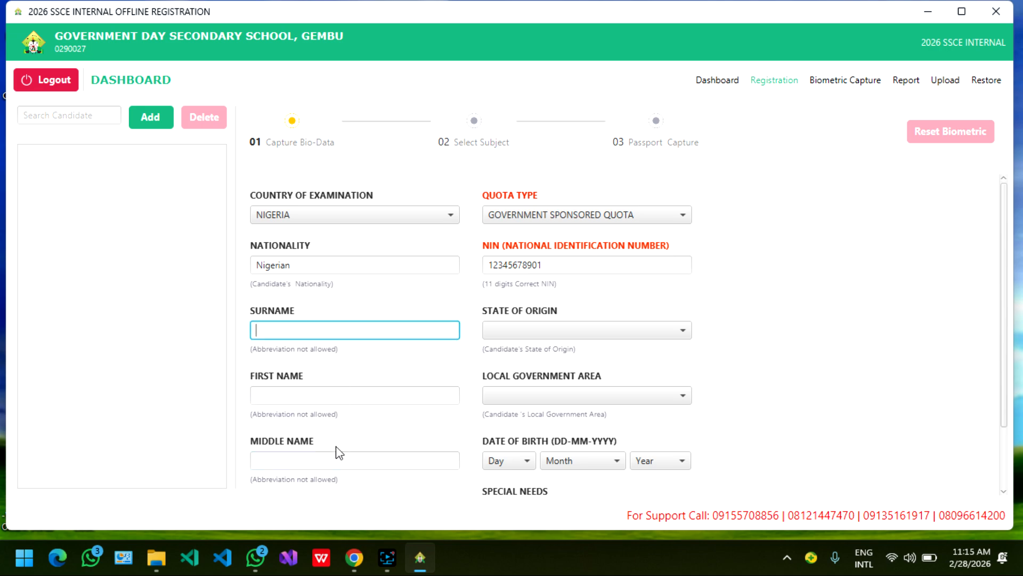
pyautogui.click(337, 462)
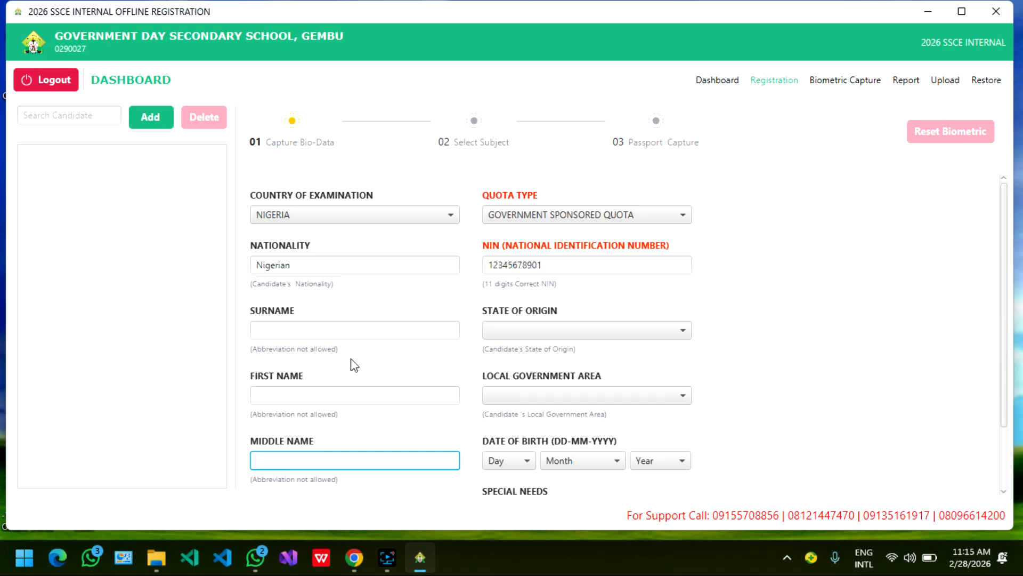
# - Enter the candidate's surname, first name and middle name in the bio-data form
pyautogui.click(364, 329)
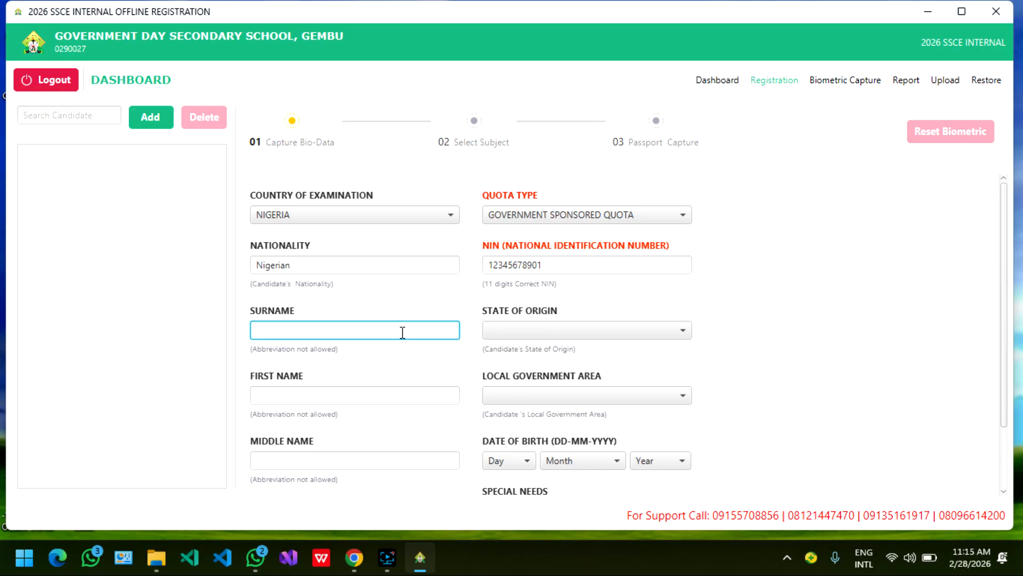
pyautogui.write('JOHN')
pyautogui.press('Tab')
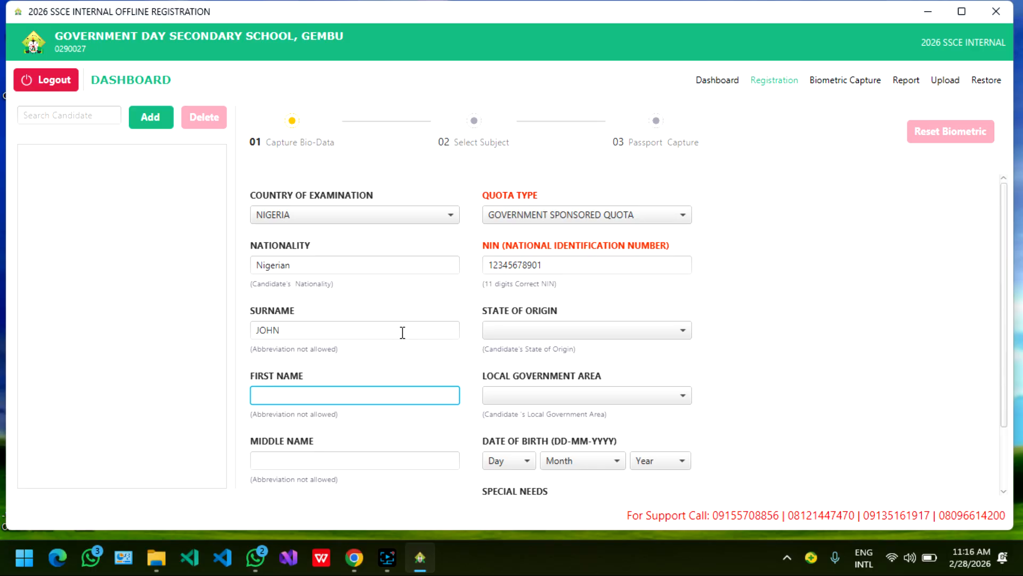
pyautogui.write('DOE')
pyautogui.press('Tab')
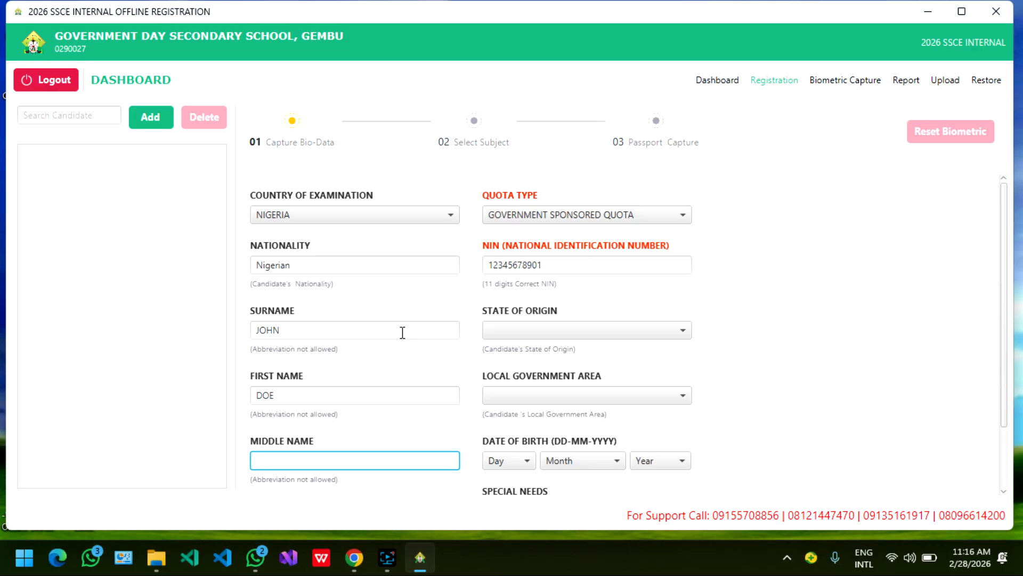
pyautogui.write('ANY')
# - Set the candidate's state of origin to ABIA and the local government area to BENDE
pyautogui.click(555, 333)
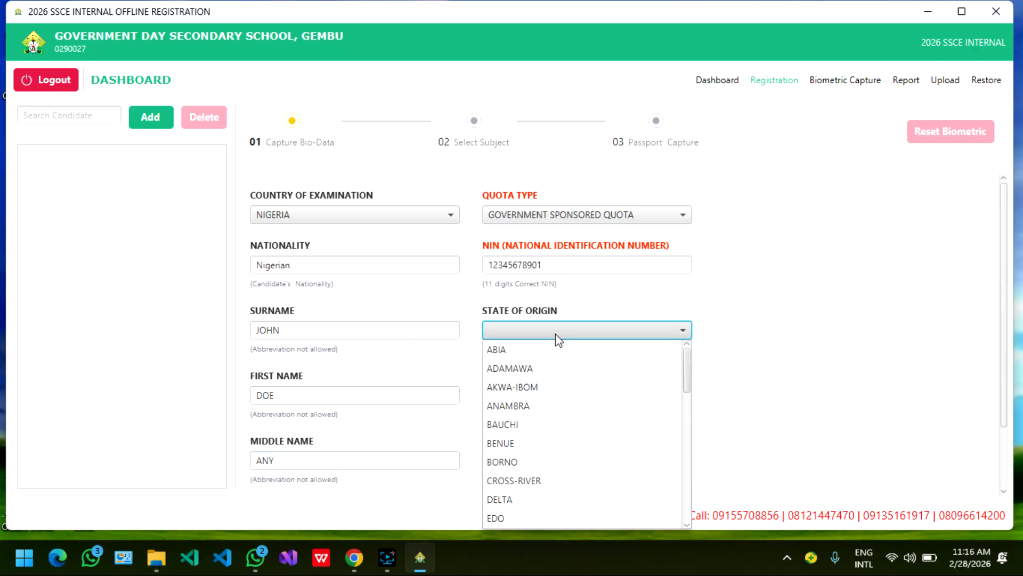
pyautogui.click(548, 349)
pyautogui.click(573, 394)
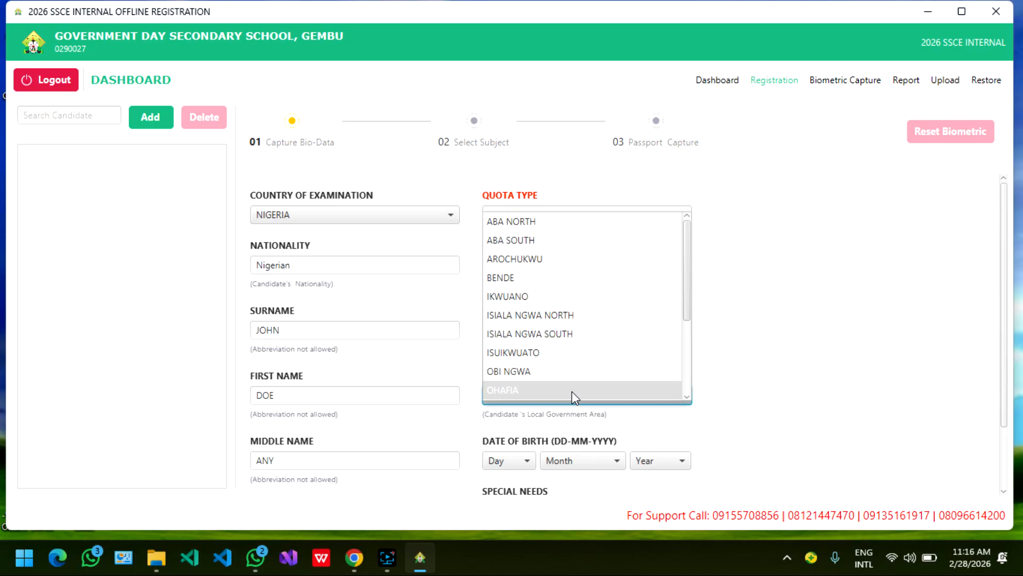
pyautogui.click(547, 278)
# - Fill in the candidate's date of birth by choosing the day, month and year
pyautogui.scroll(-1, 580, 429)
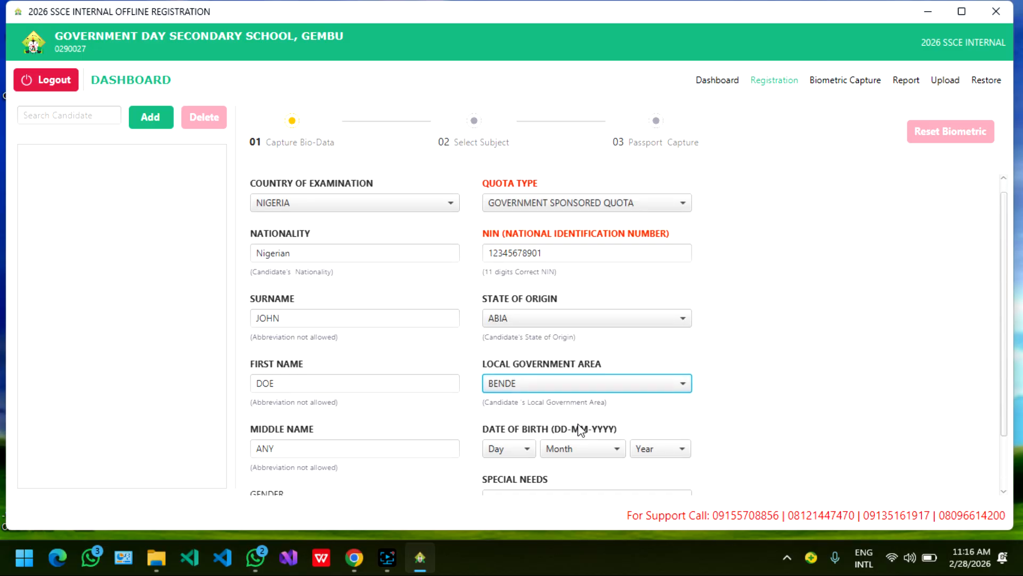
pyautogui.click(528, 444)
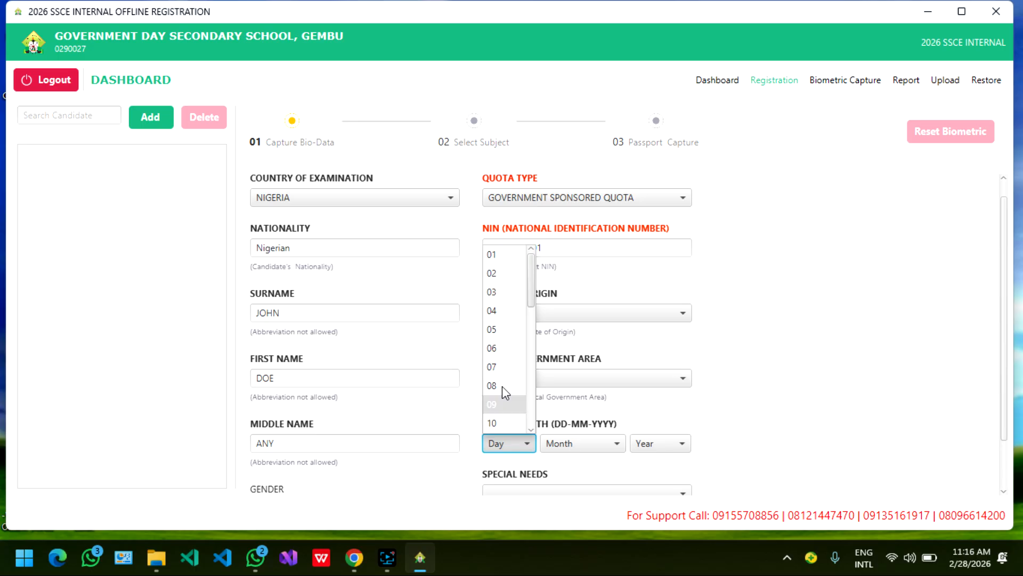
pyautogui.click(504, 365)
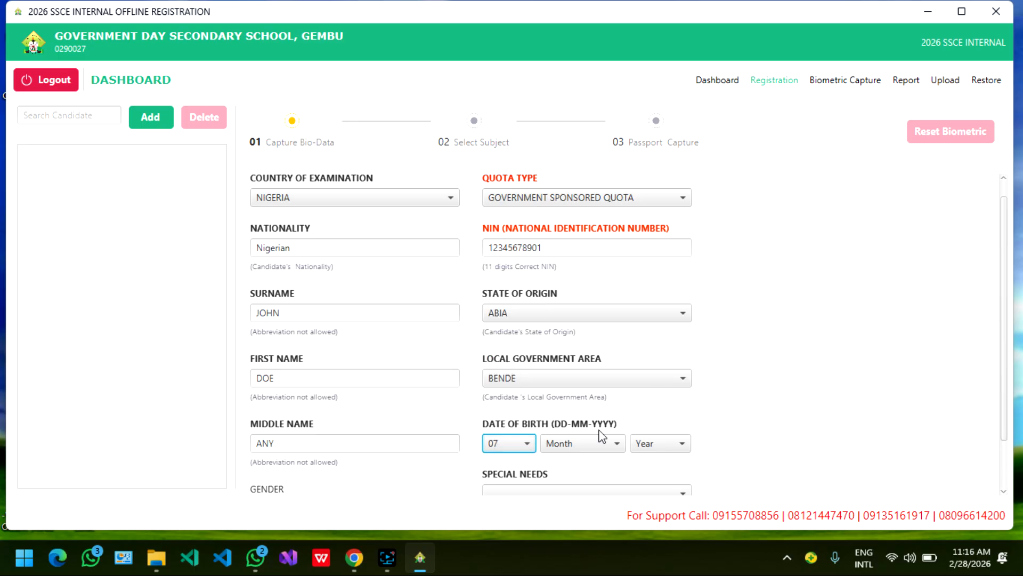
pyautogui.click(603, 443)
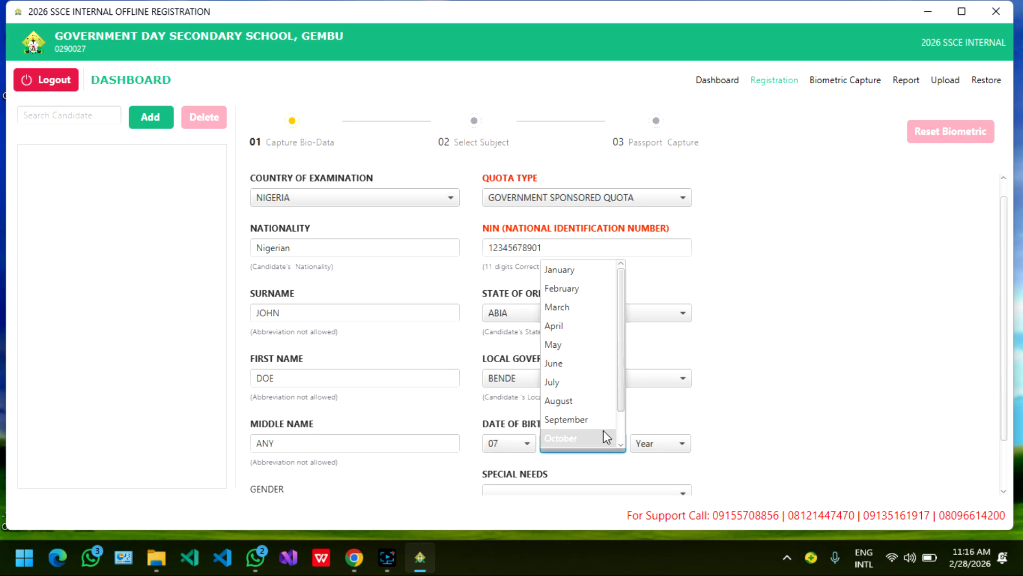
pyautogui.click(585, 327)
pyautogui.click(671, 442)
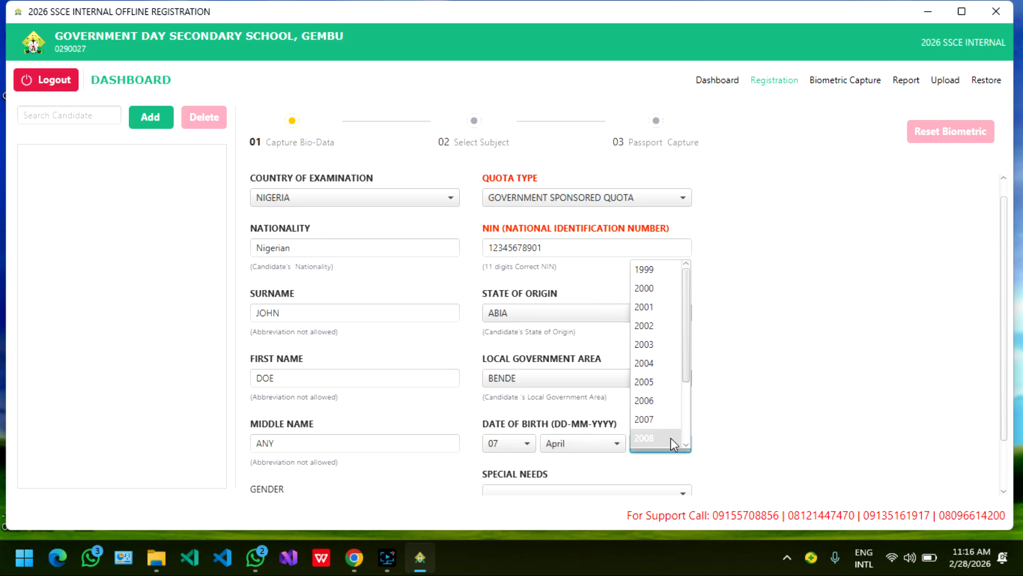
pyautogui.click(664, 349)
pyautogui.scroll(-1, 561, 364)
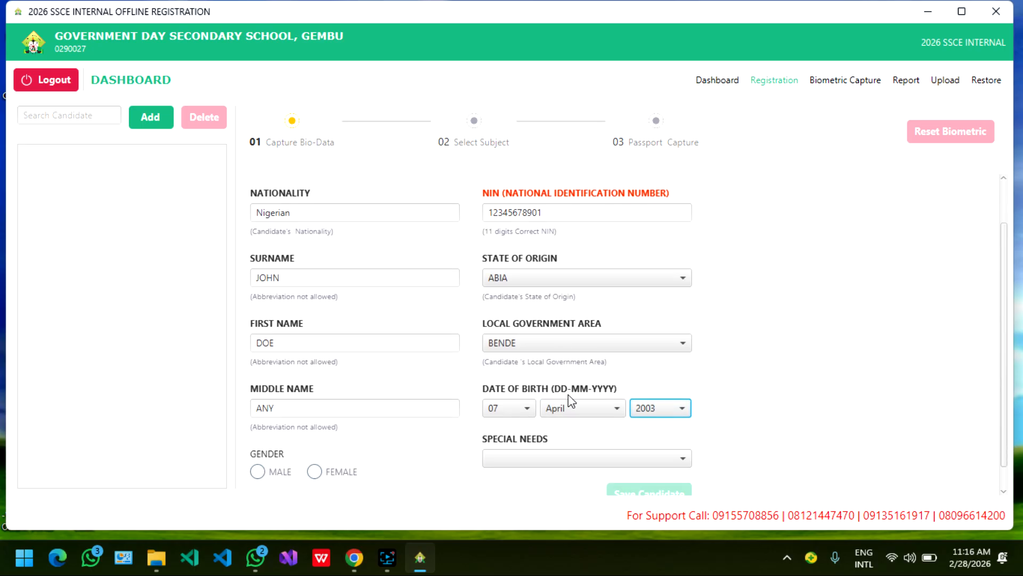
pyautogui.click(683, 412)
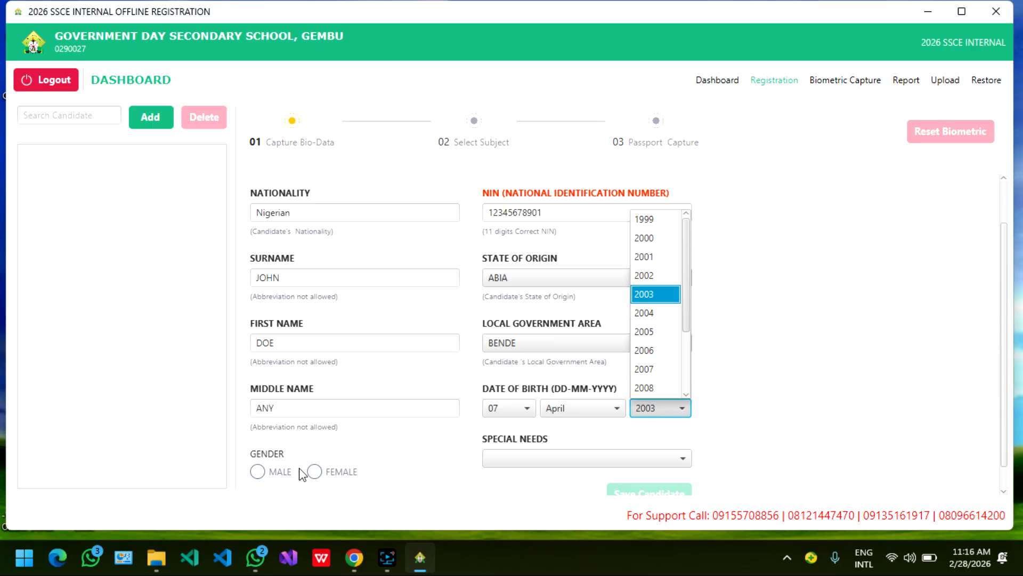
pyautogui.click(650, 301)
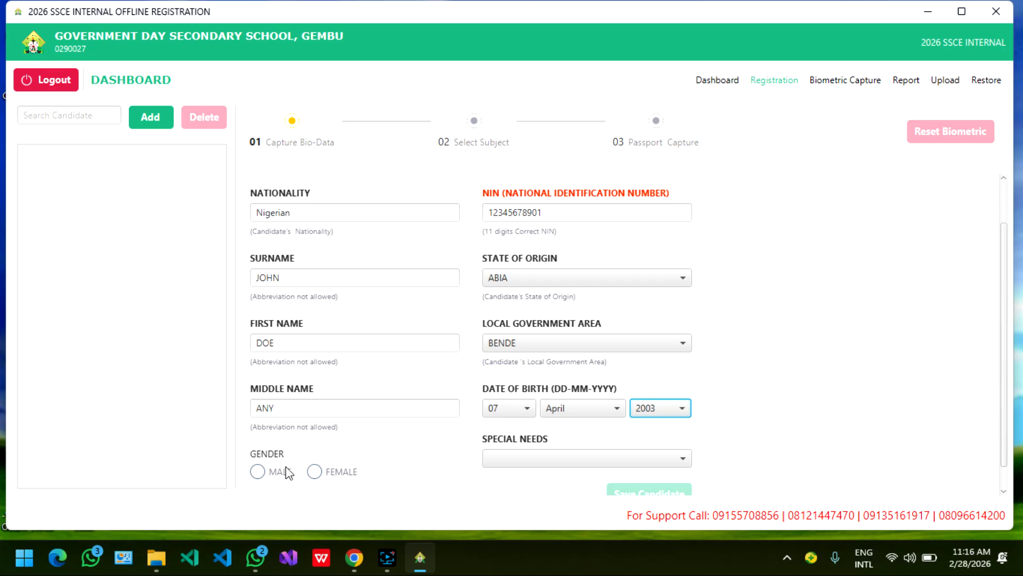
# - Set the candidate's gender to MALE and special needs to NONE, and save the candidate's bio-data
pyautogui.click(265, 472)
pyautogui.click(569, 463)
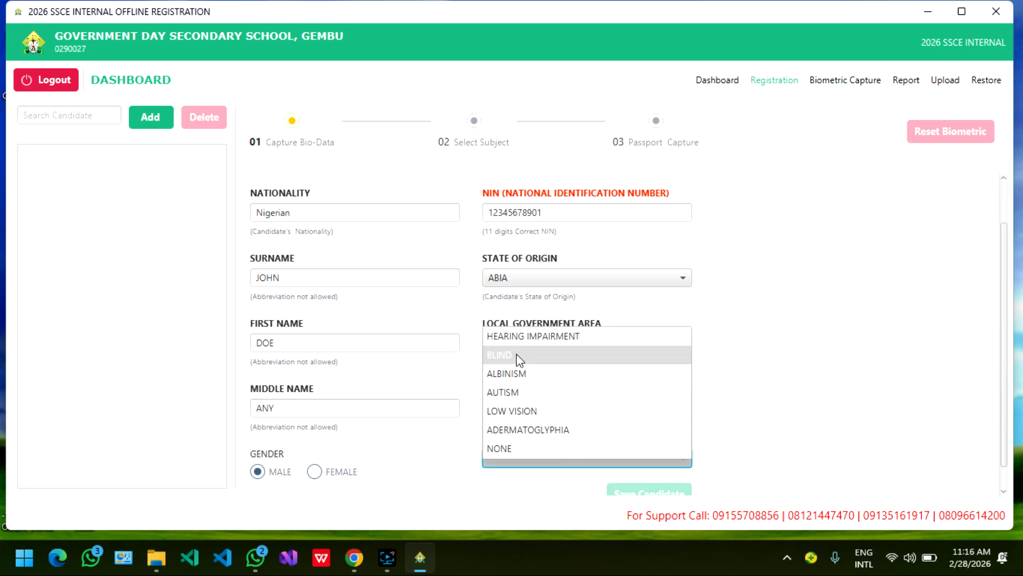
pyautogui.click(516, 447)
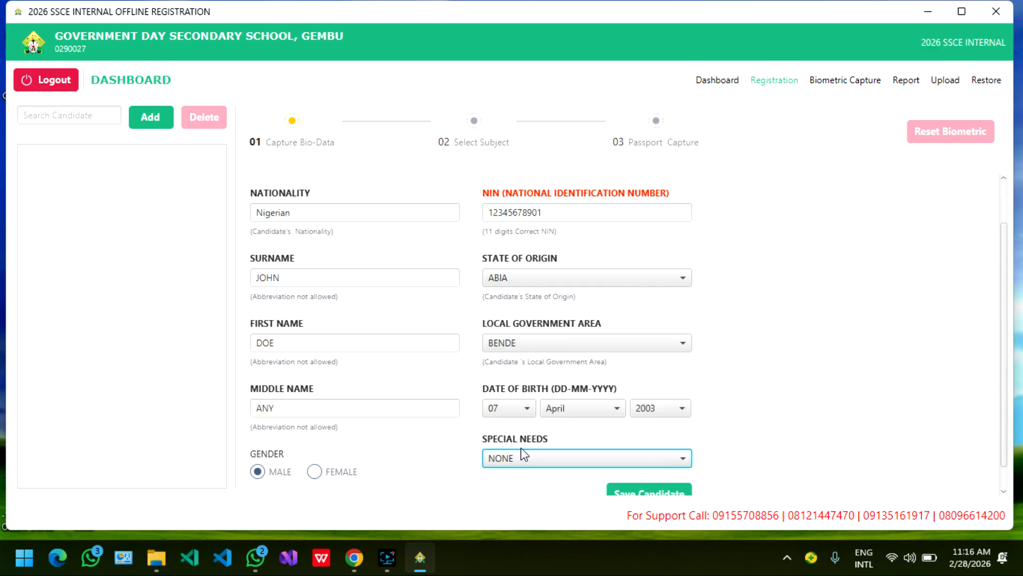
pyautogui.click(642, 490)
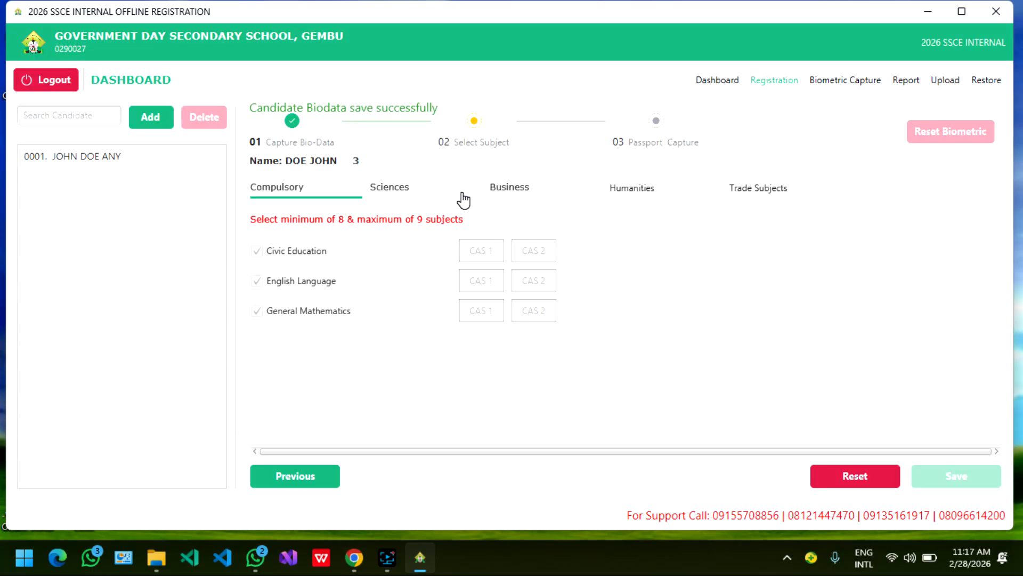
# - Select Agricultural Science, Biology, Chemistry and Physics from the sciences, and Marketing from the business subjects, for the candidate
pyautogui.click(487, 251)
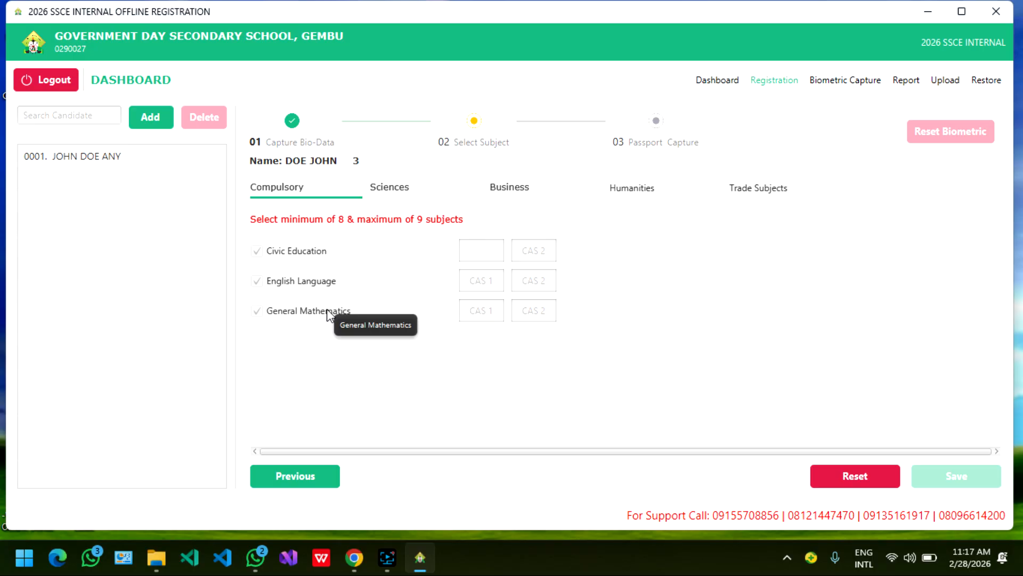
pyautogui.click(398, 194)
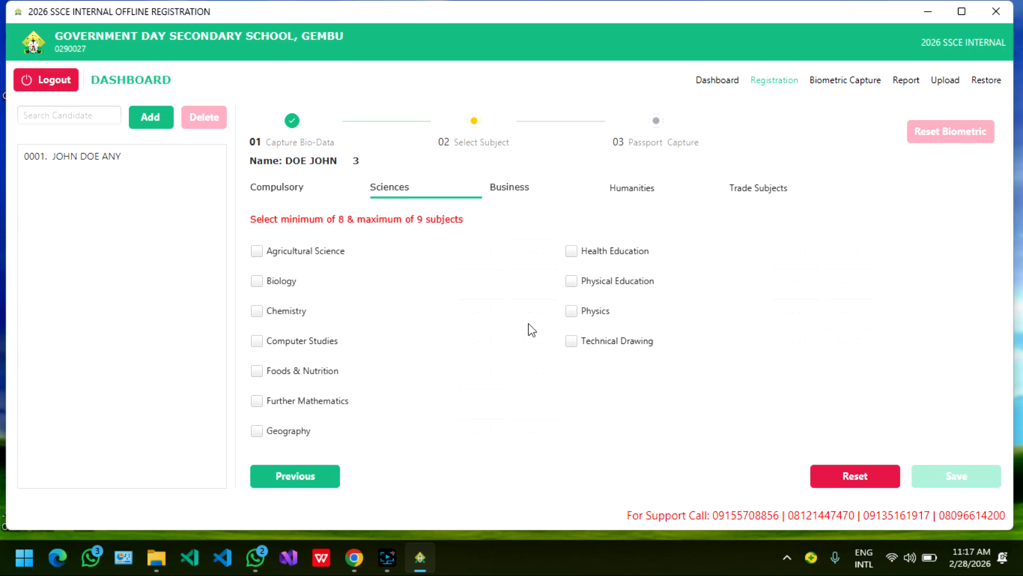
pyautogui.click(256, 251)
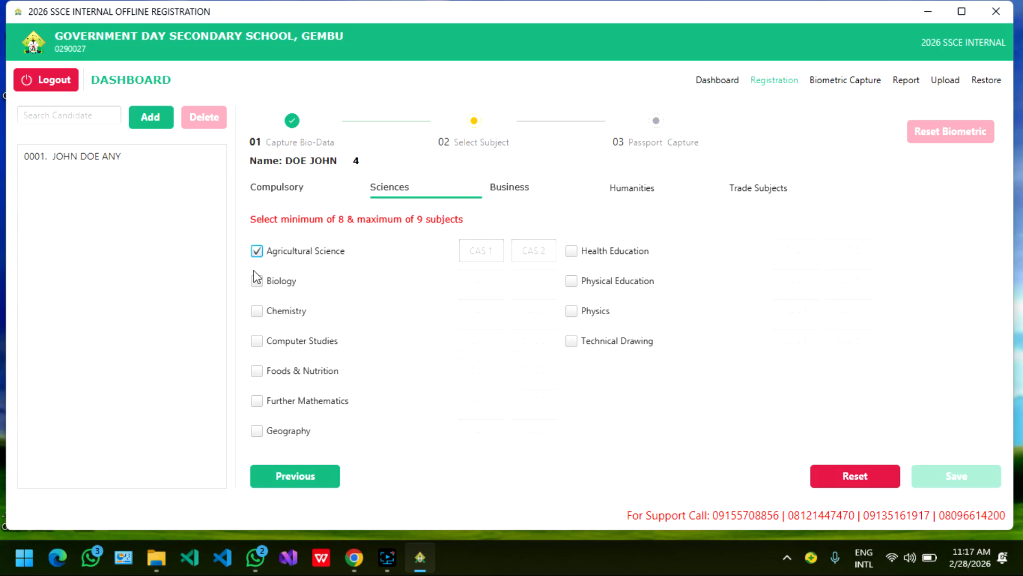
pyautogui.click(256, 280)
pyautogui.click(256, 311)
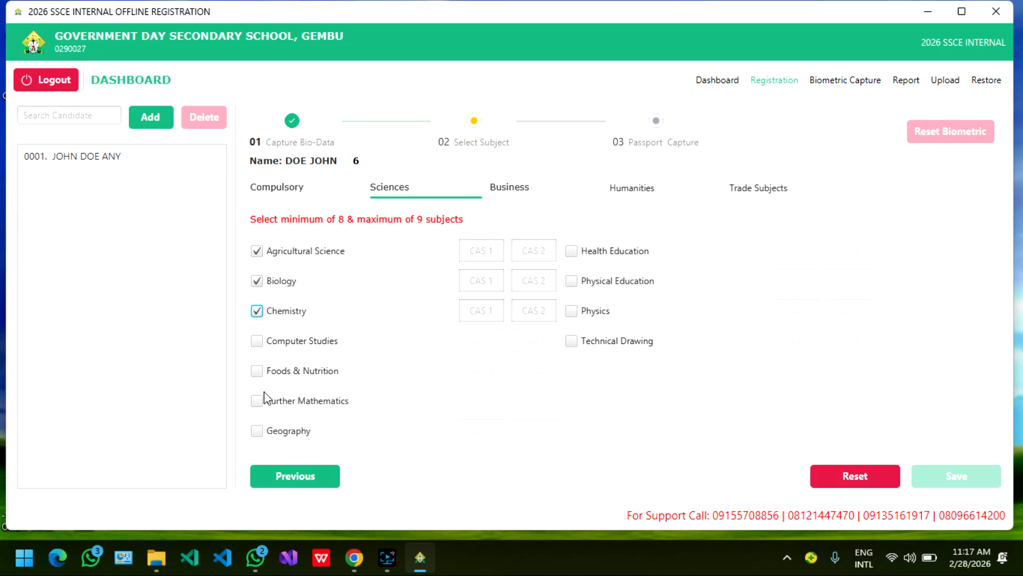
pyautogui.click(573, 311)
pyautogui.click(516, 199)
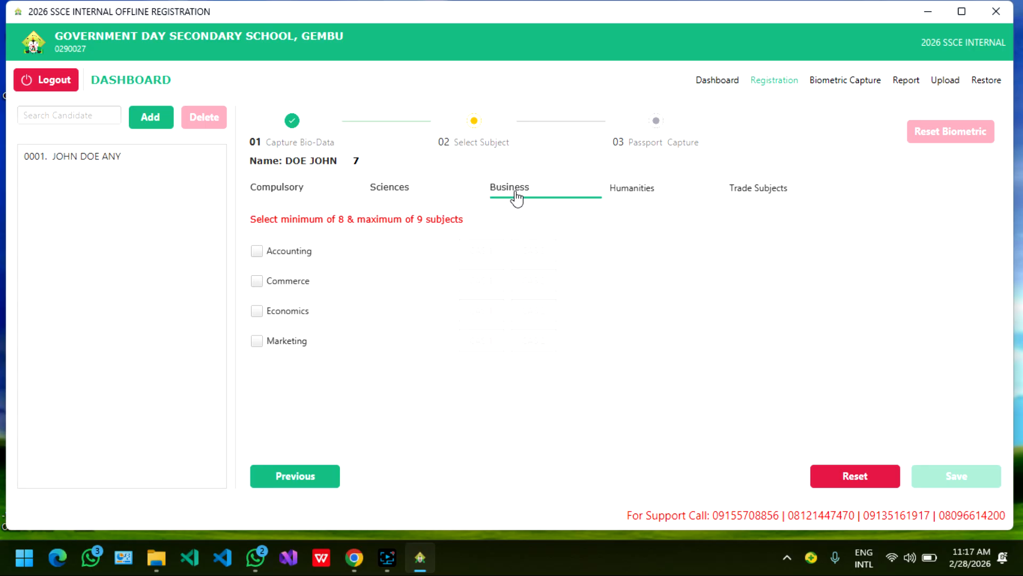
pyautogui.click(257, 341)
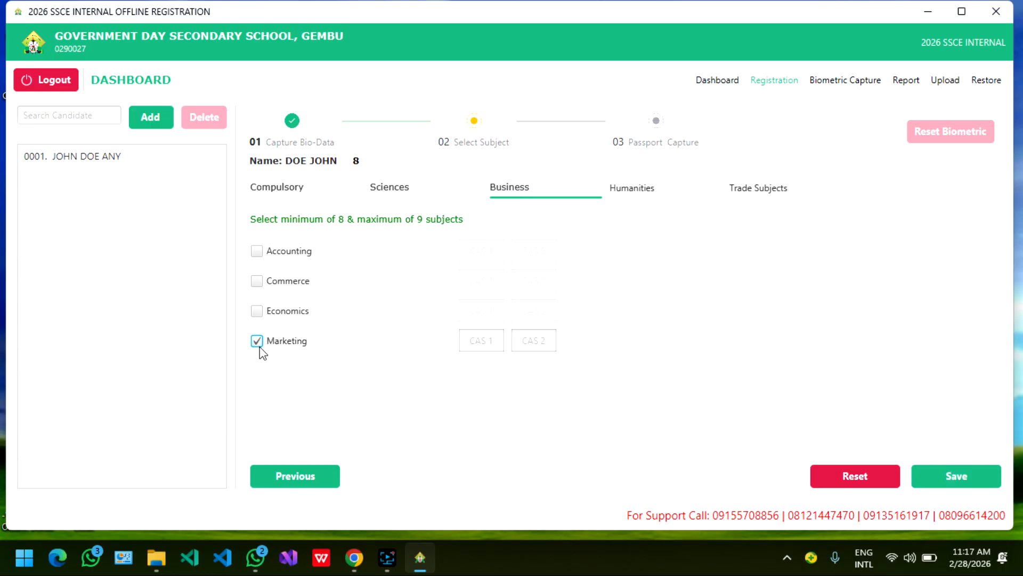
# - Review the trade and humanities subjects, add Economics from the business subjects, and try to save the candidate's selection
pyautogui.click(764, 197)
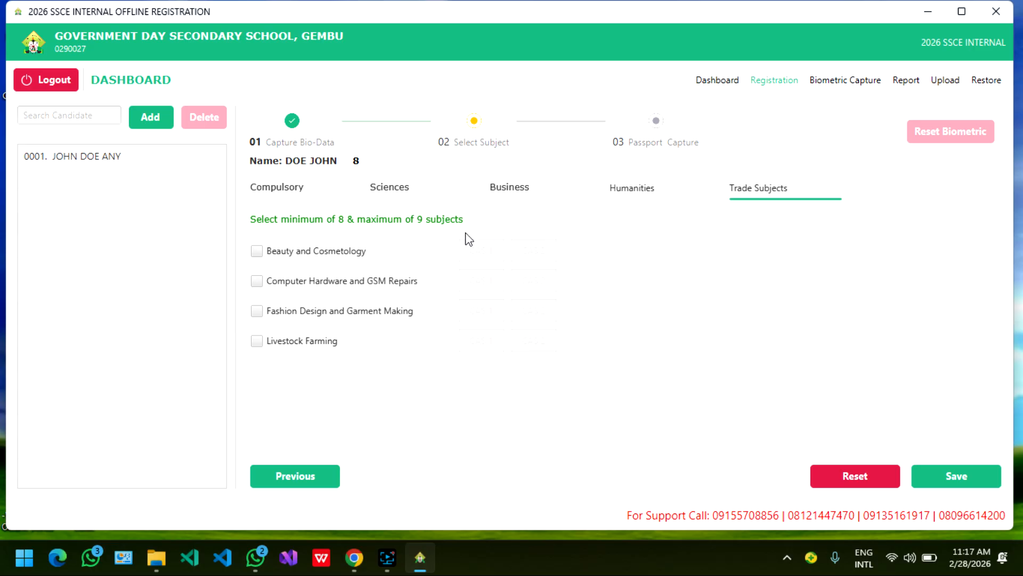
pyautogui.click(624, 193)
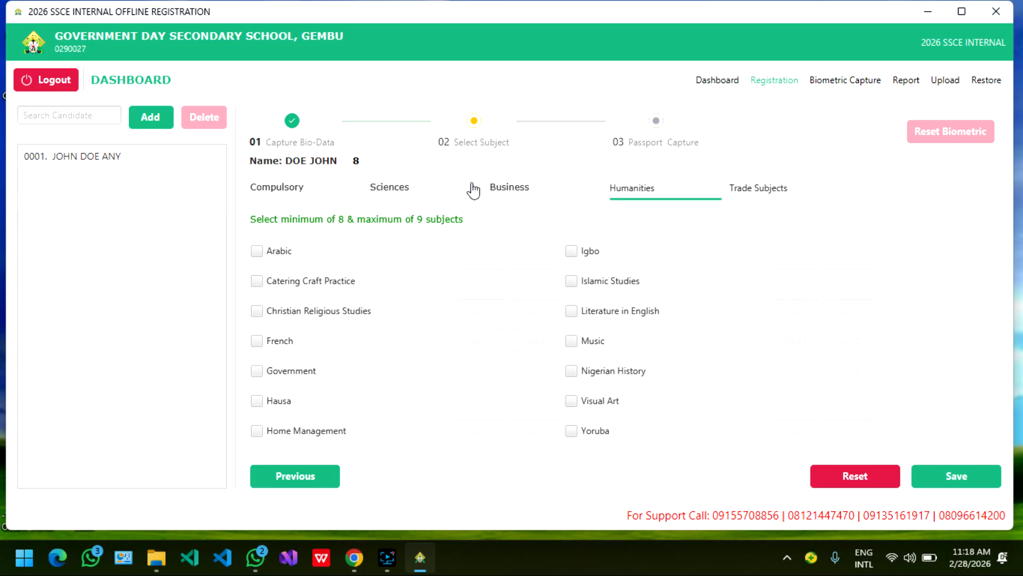
pyautogui.click(495, 201)
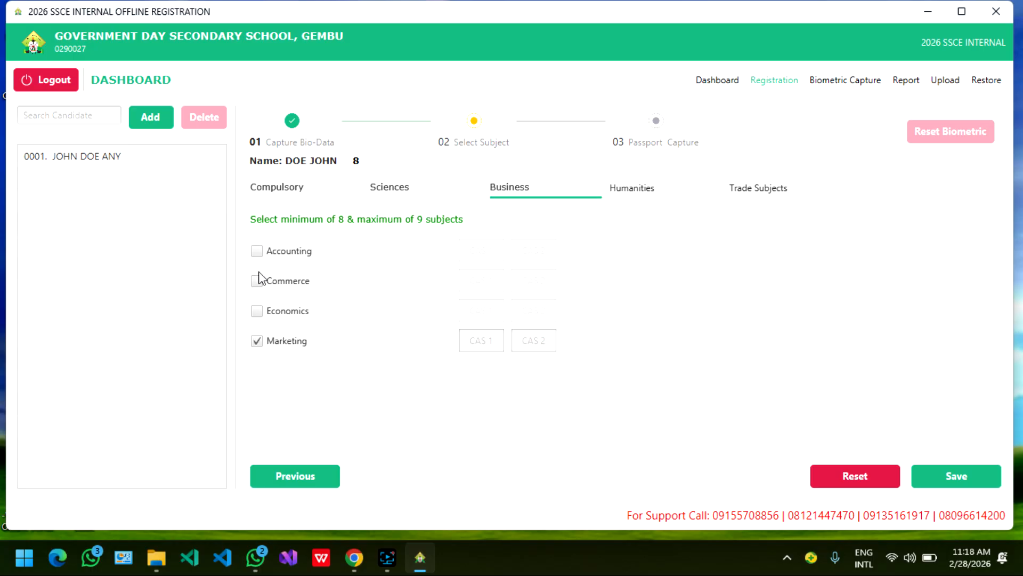
pyautogui.click(257, 310)
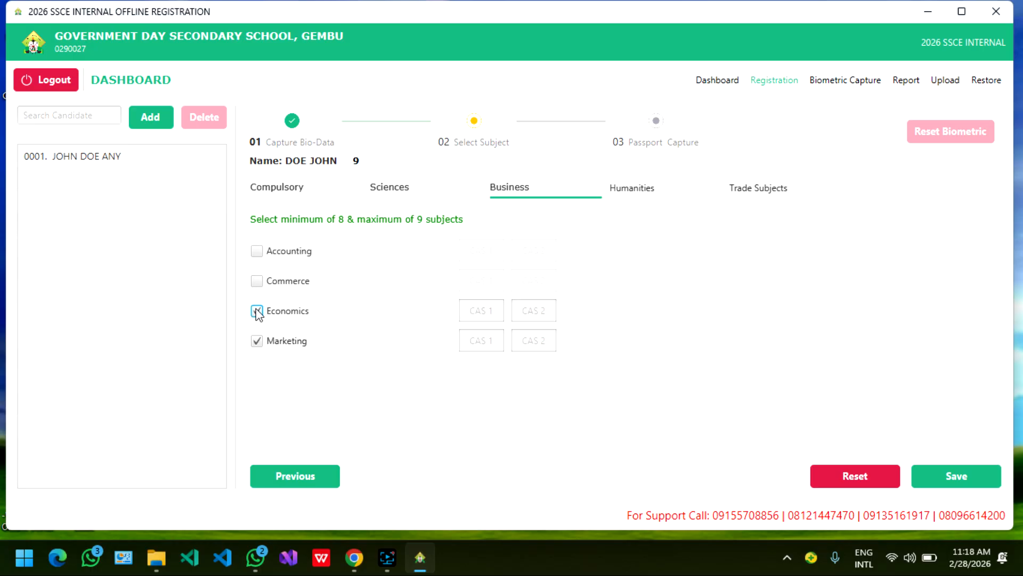
pyautogui.click(931, 477)
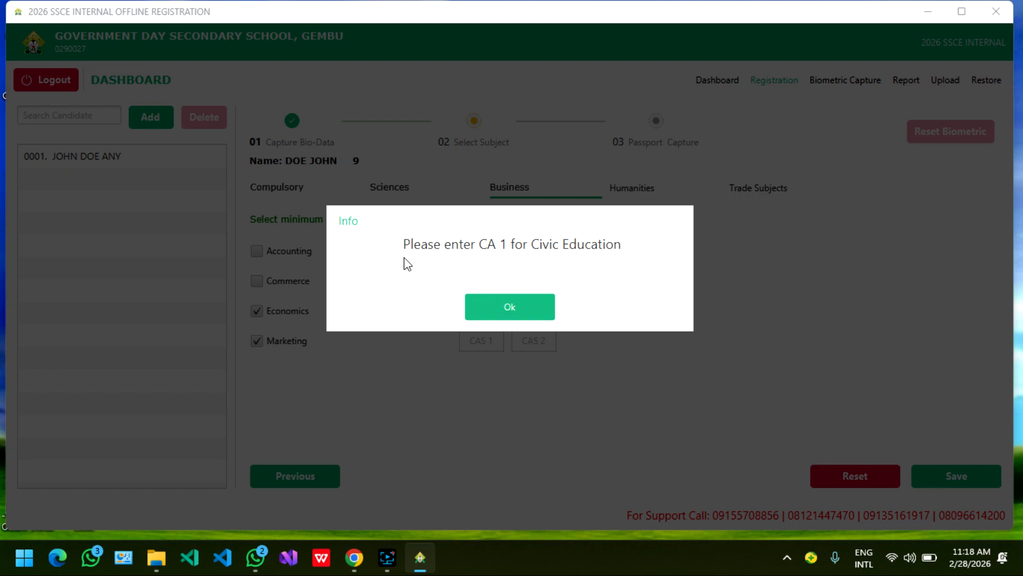
pyautogui.click(529, 309)
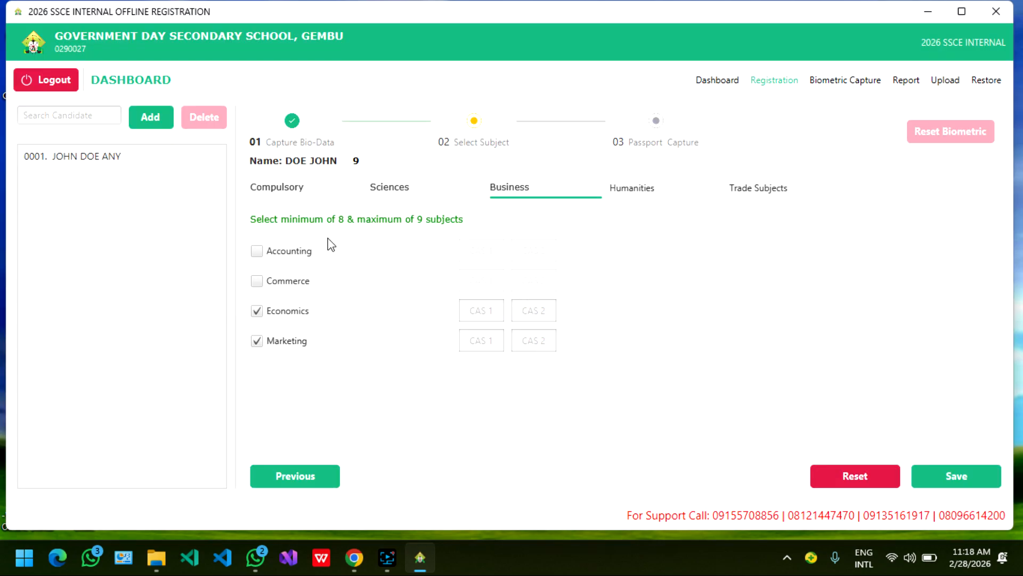
# - Enter the CAS 1 and CAS 2 scores for Civic Education as 90 and 98, English Language 98 and 88, General Mathematics 98 and 89
pyautogui.click(293, 202)
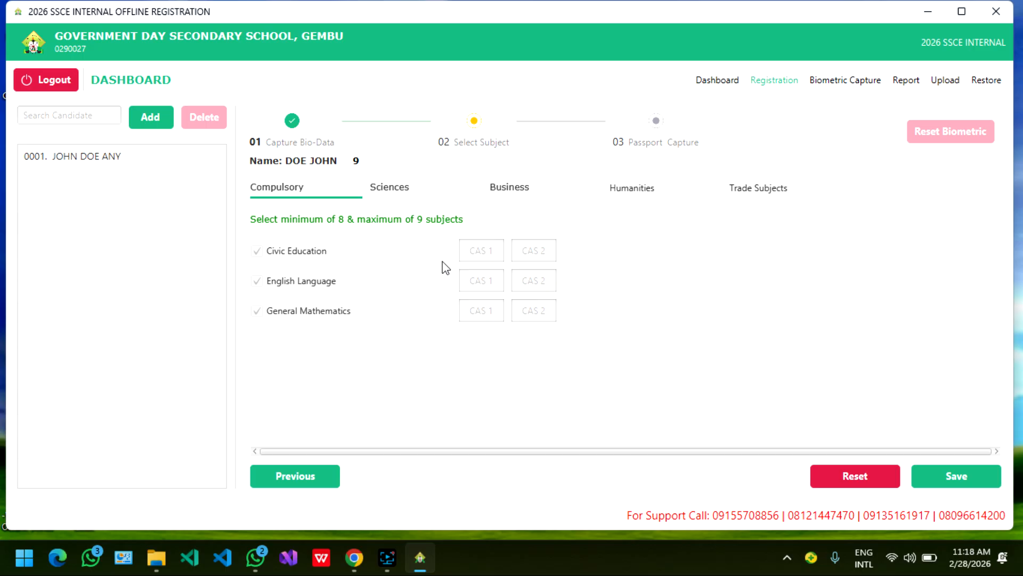
pyautogui.click(481, 250)
pyautogui.write('90')
pyautogui.press('Tab')
pyautogui.write('98')
pyautogui.press('Tab')
pyautogui.write('98')
pyautogui.press('Tab')
pyautogui.write('88')
pyautogui.press('Tab')
pyautogui.write('98')
pyautogui.press('Tab')
pyautogui.write('89')
# - Enter 90 for both CAS 1 and CAS 2 of Agricultural Science in the sciences
pyautogui.click(419, 189)
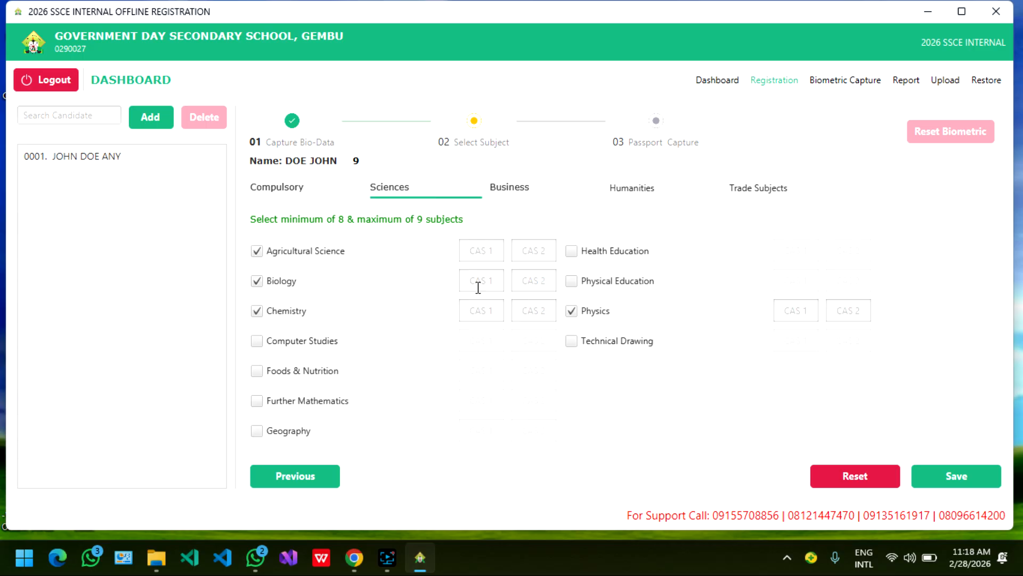
pyautogui.click(495, 250)
pyautogui.write('90')
pyautogui.press('Tab')
pyautogui.press('Tab')
pyautogui.click(522, 245)
pyautogui.write('90')
# - Enter the CAS 1 and CAS 2 scores for Biology, Chemistry and Physics
pyautogui.press('Tab')
pyautogui.press('Tab')
pyautogui.write('98')
pyautogui.press('Tab')
pyautogui.write('8')
pyautogui.press('Tab')
pyautogui.press('Tab')
pyautogui.write('98')
pyautogui.press('Tab')
pyautogui.write('98')
pyautogui.press('Tab')
pyautogui.press('Tab')
pyautogui.press('Tab')
pyautogui.press('Tab')
pyautogui.press('Tab')
pyautogui.press('Tab')
pyautogui.press('Tab')
pyautogui.press('Tab')
pyautogui.write('90')
pyautogui.write('7')
# - Enter the CAS 1 and CAS 2 scores for Economics as 98 and 90, and for Marketing as 98 and 89
pyautogui.click(614, 198)
pyautogui.click(520, 202)
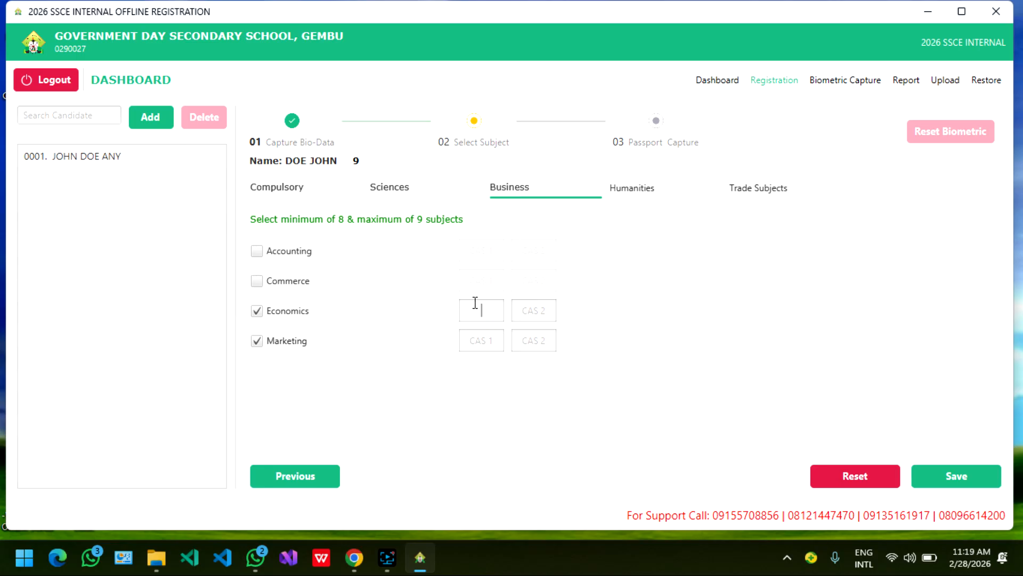
pyautogui.press('Tab')
pyautogui.write('90')
pyautogui.click(475, 302)
pyautogui.write('98')
pyautogui.press('Tab')
pyautogui.press('Tab')
pyautogui.press('Tab')
pyautogui.write('98')
pyautogui.press('Tab')
pyautogui.write('89')
pyautogui.doubleClick(473, 310)
# - Try to save the candidate's subjects without a trade subject, and deselect Marketing from the business subjects
pyautogui.click(758, 191)
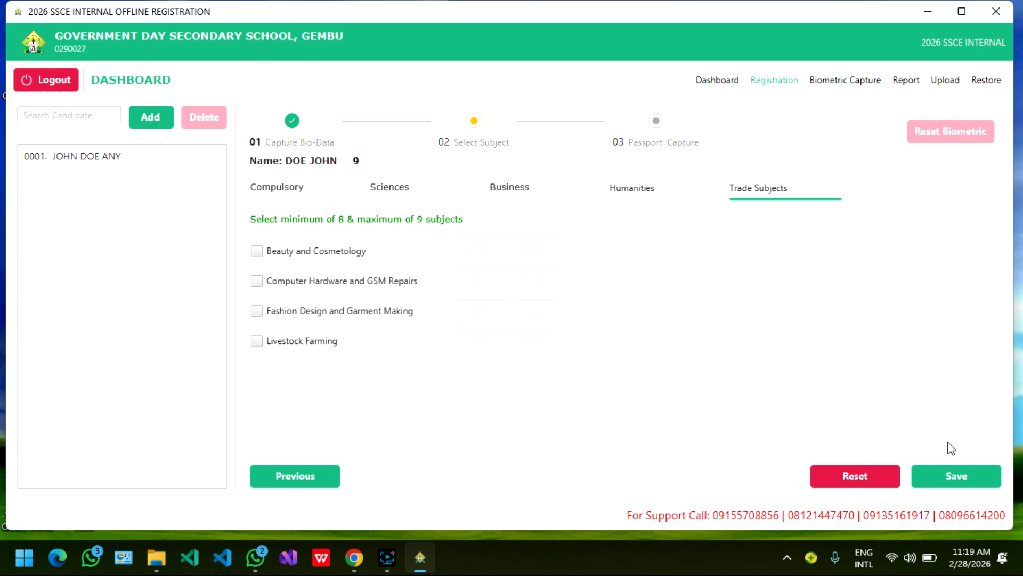
pyautogui.click(952, 472)
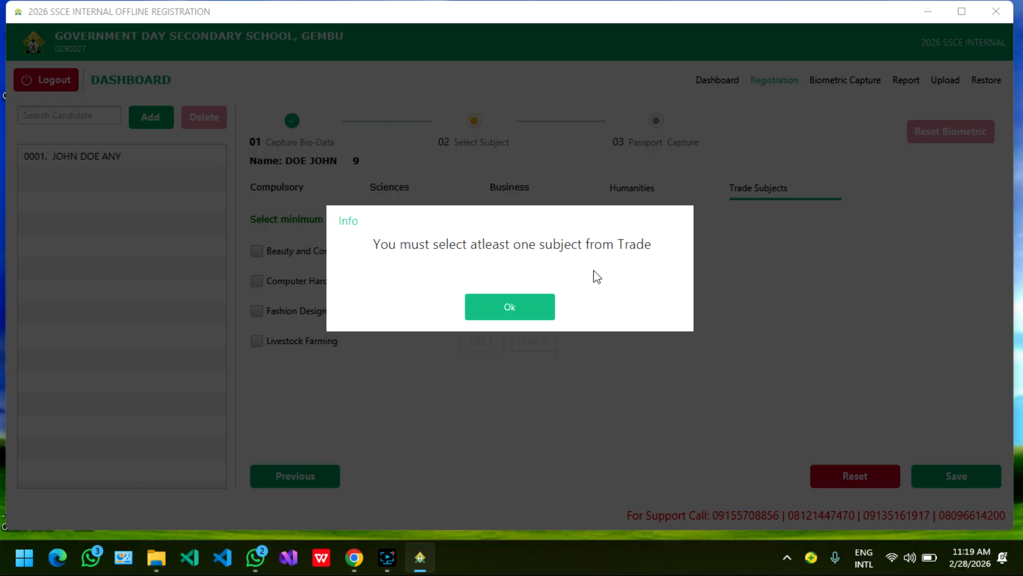
pyautogui.click(533, 313)
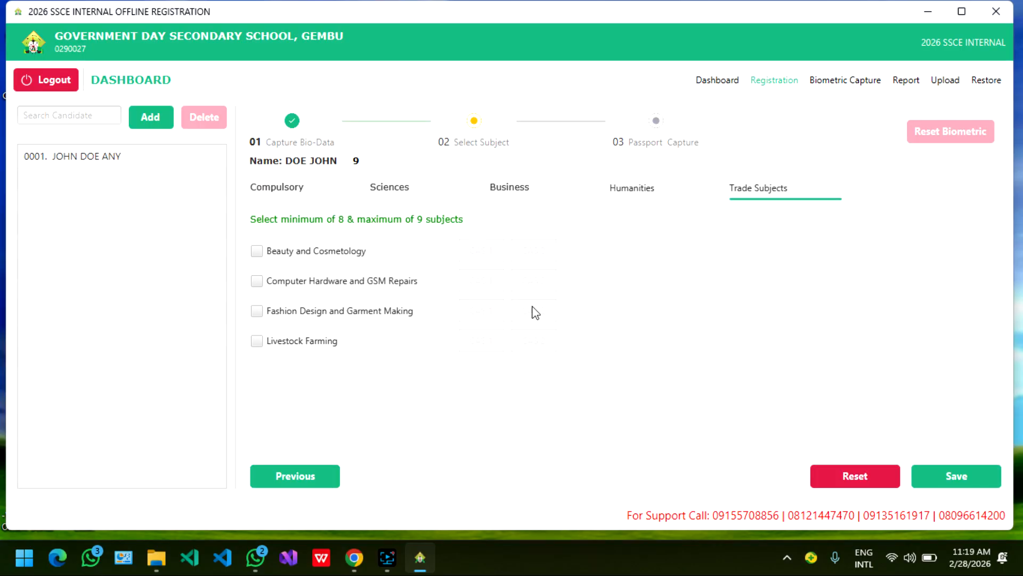
pyautogui.click(502, 200)
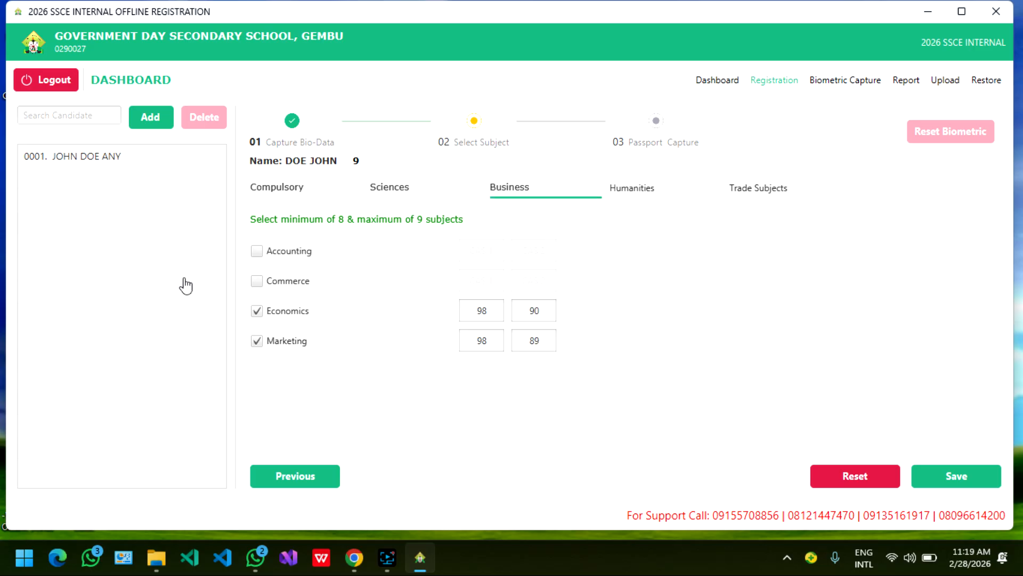
pyautogui.click(256, 342)
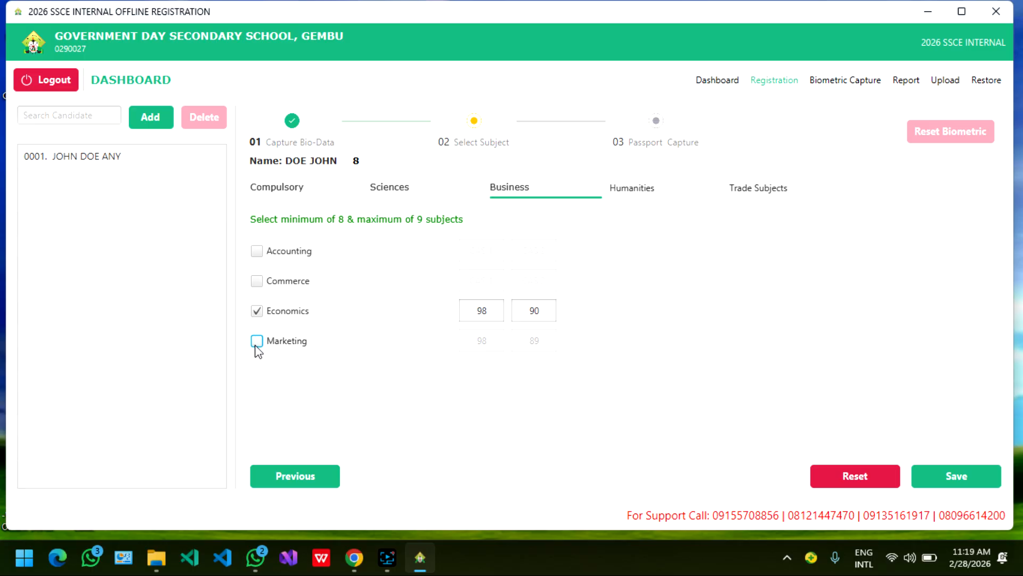
# - Select the Livestock Farming trade subject with CAS scores 90 and 98, and save the candidate's subjects
pyautogui.click(745, 191)
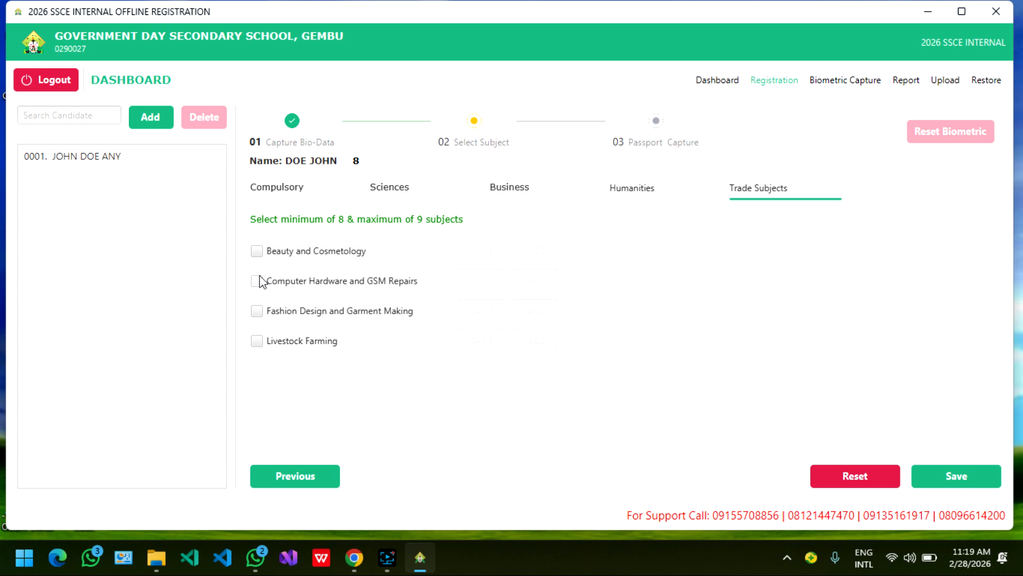
pyautogui.click(261, 343)
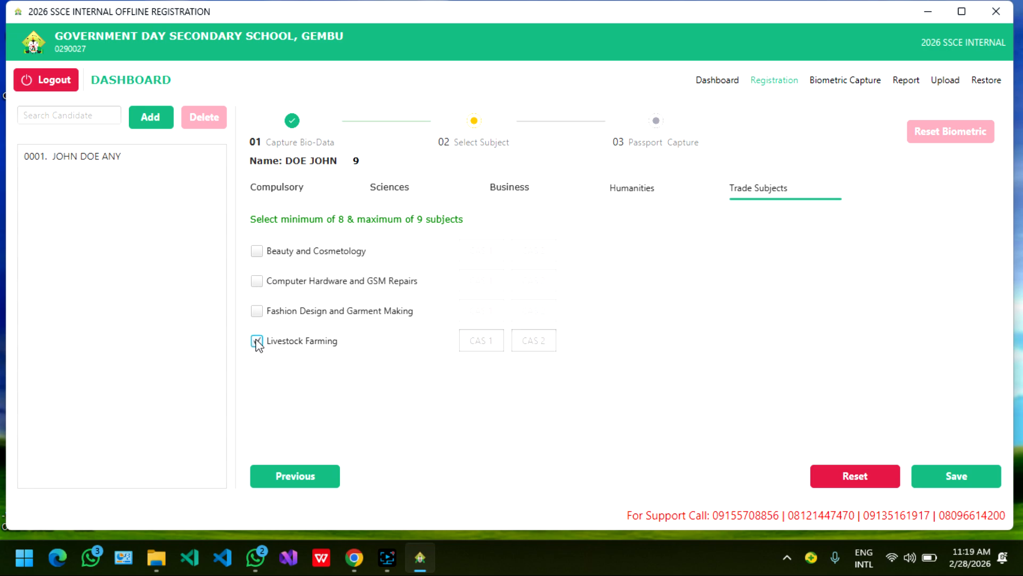
pyautogui.click(484, 347)
pyautogui.write('90')
pyautogui.press('Tab')
pyautogui.write('98')
pyautogui.click(941, 471)
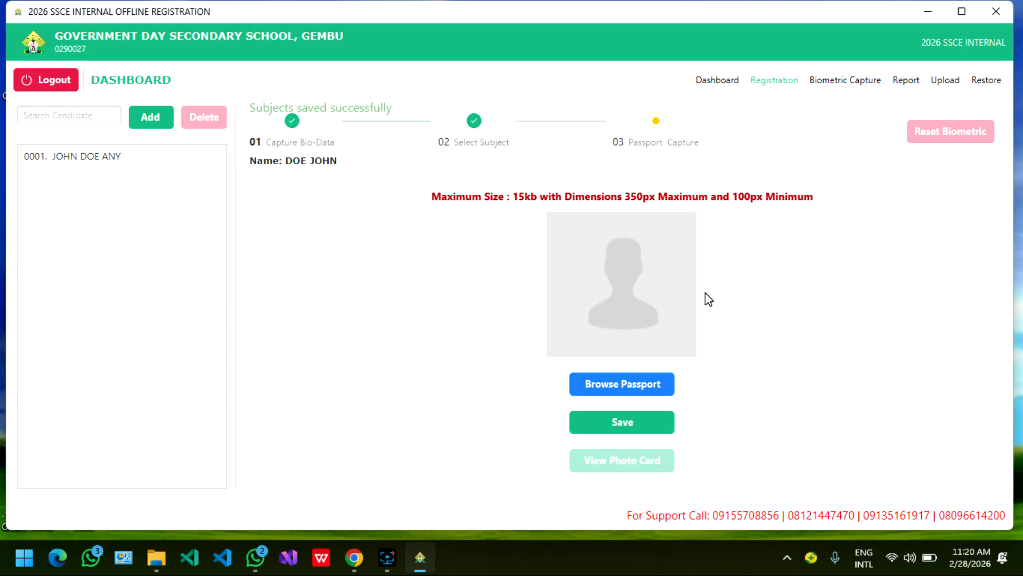
# - View the dashboard's candidate summary and reopen the first candidate's registration record
pyautogui.click(718, 80)
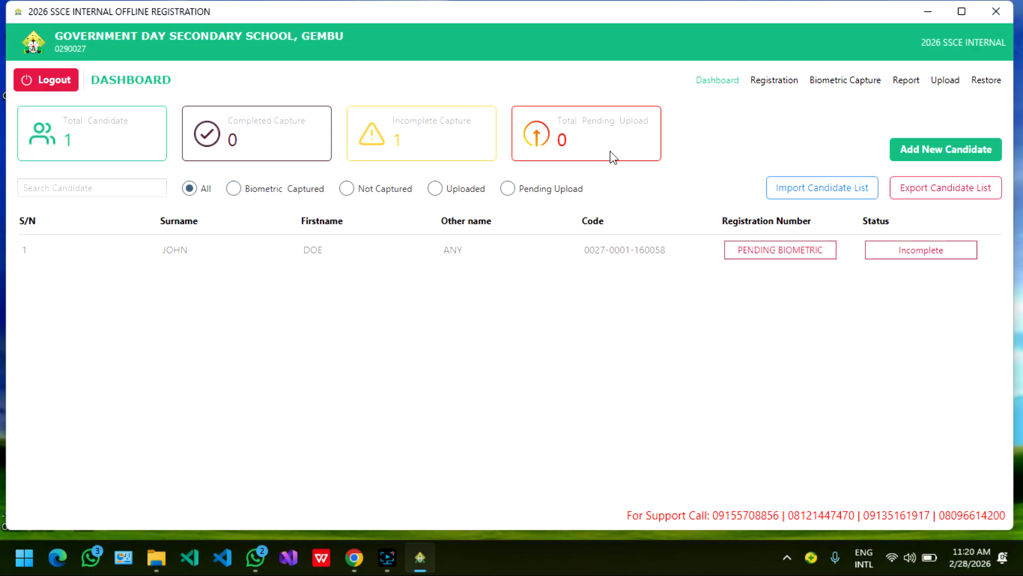
pyautogui.click(788, 87)
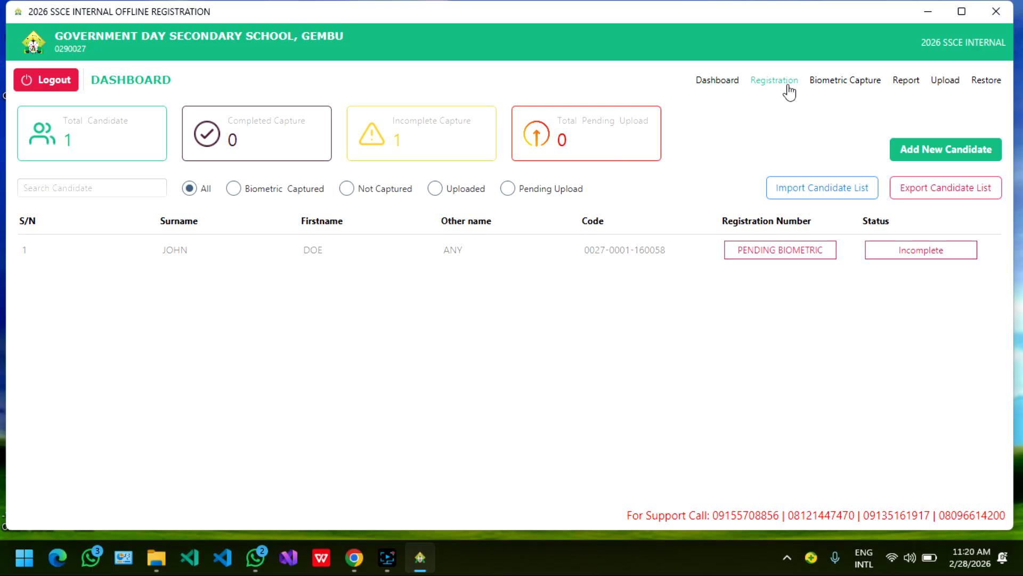
pyautogui.click(124, 166)
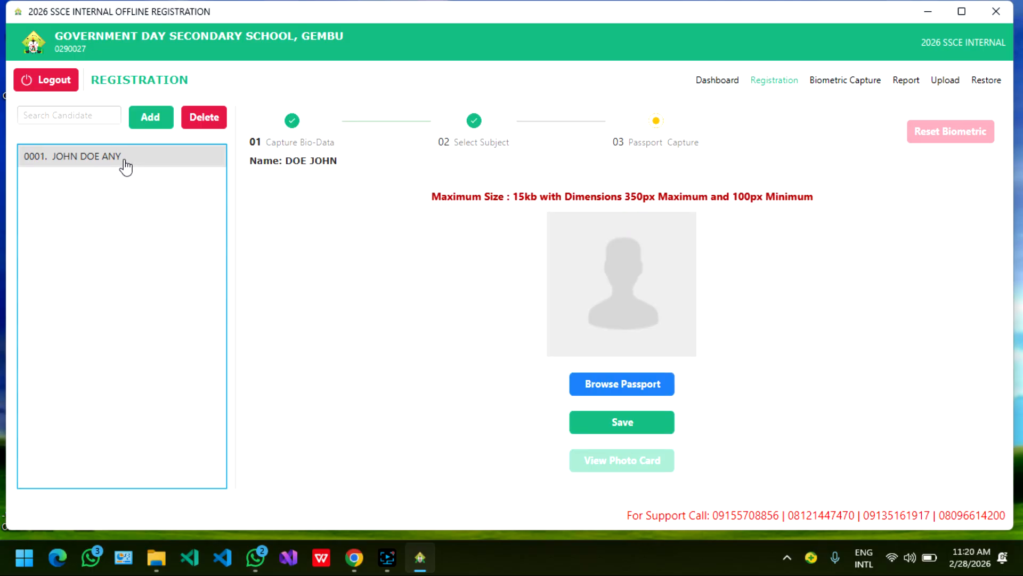
# - Try to load IMG_20260227_103827_979 from the Friday 27 folder under Pictures > Science as the candidate's passport photo
pyautogui.click(654, 389)
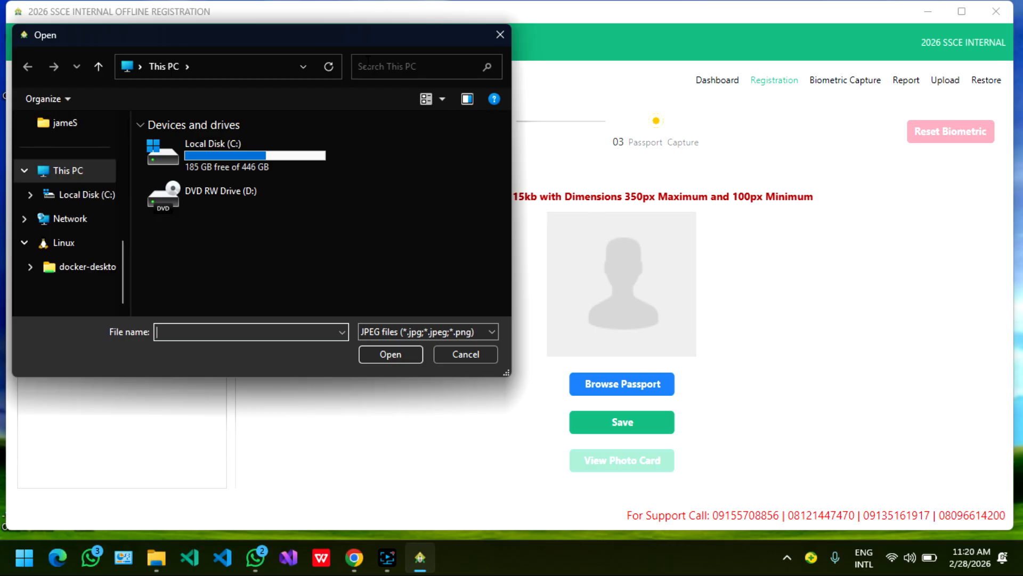
pyautogui.moveTo(358, 34); pyautogui.dragTo(337, 228)
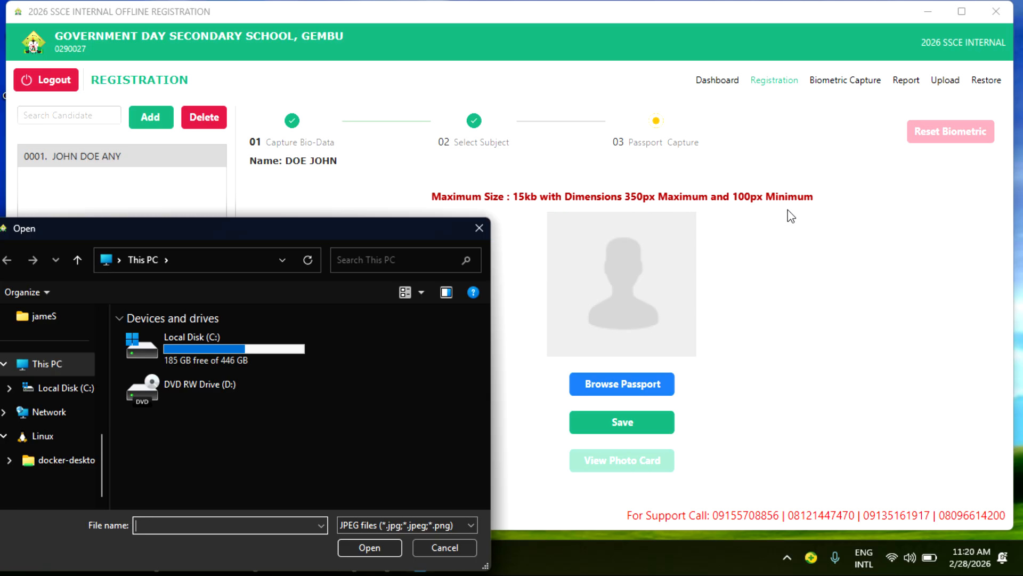
pyautogui.moveTo(311, 224); pyautogui.dragTo(526, 184)
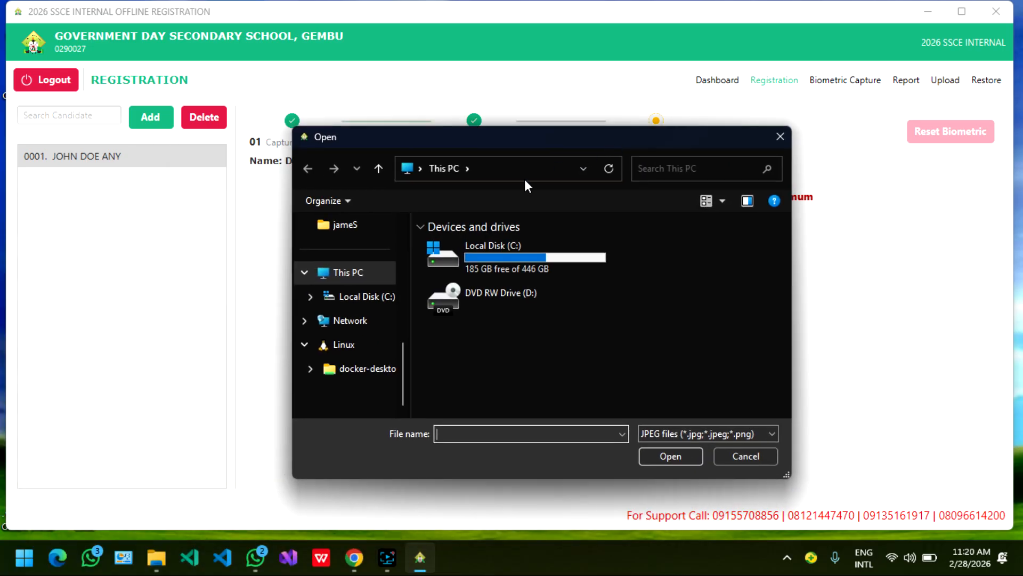
pyautogui.scroll(5, 391, 318)
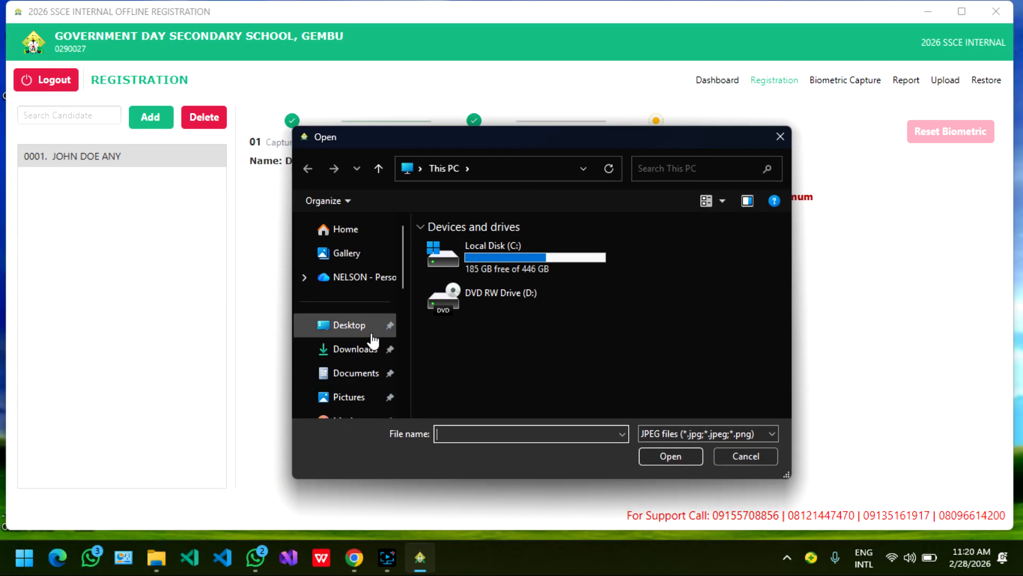
pyautogui.click(357, 402)
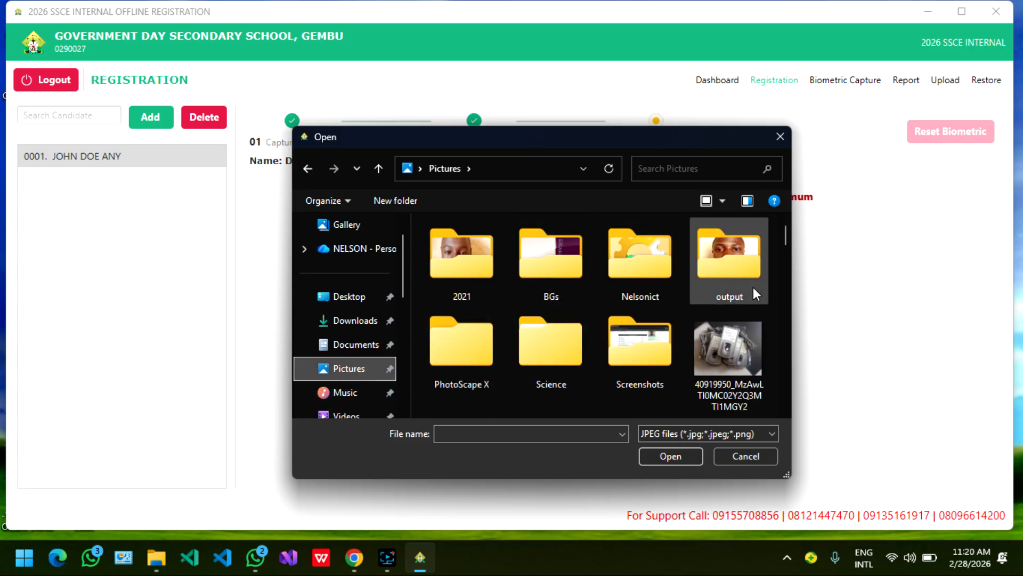
pyautogui.doubleClick(549, 375)
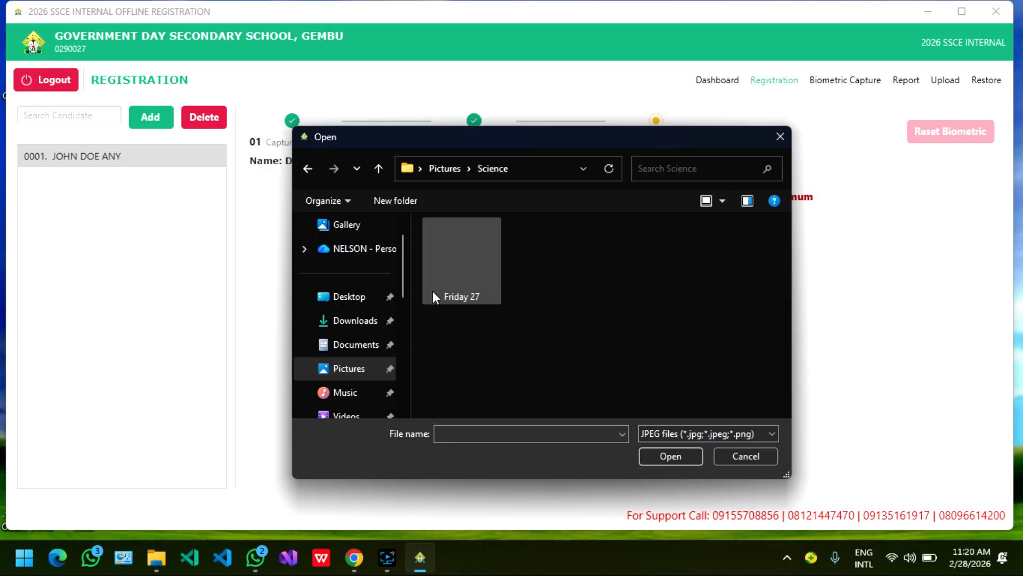
pyautogui.doubleClick(474, 281)
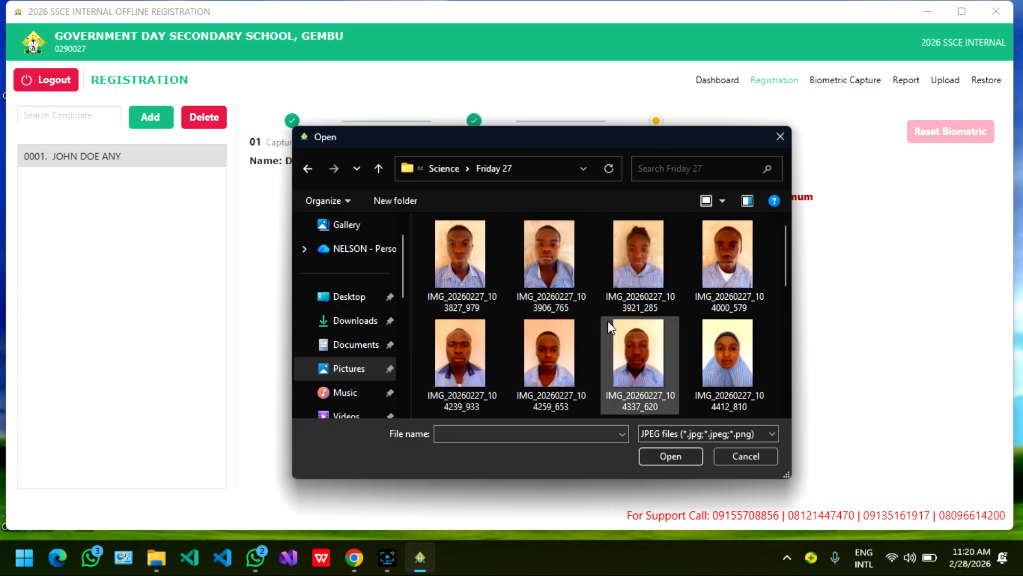
pyautogui.click(462, 292)
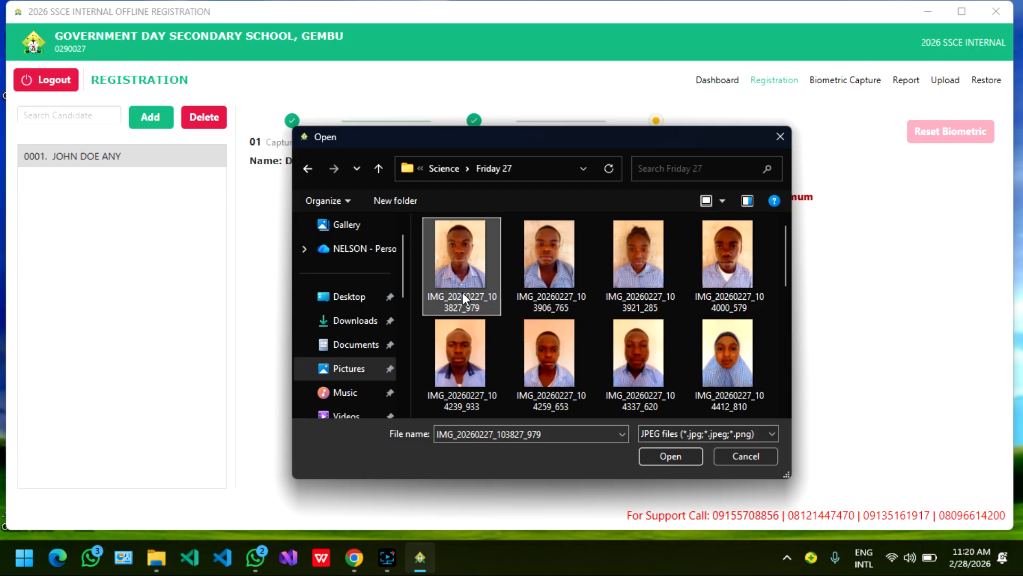
pyautogui.click(669, 457)
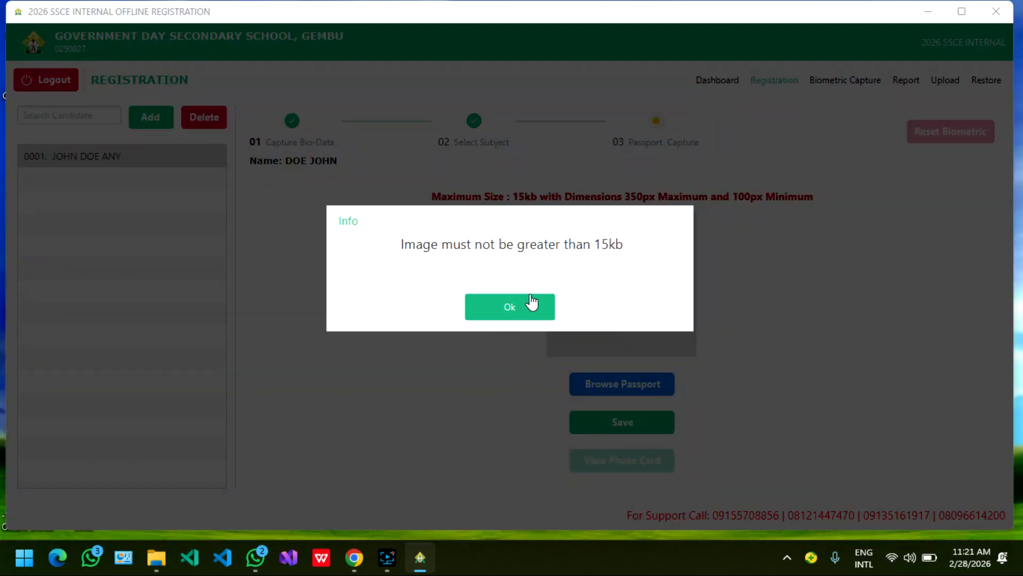
pyautogui.click(547, 301)
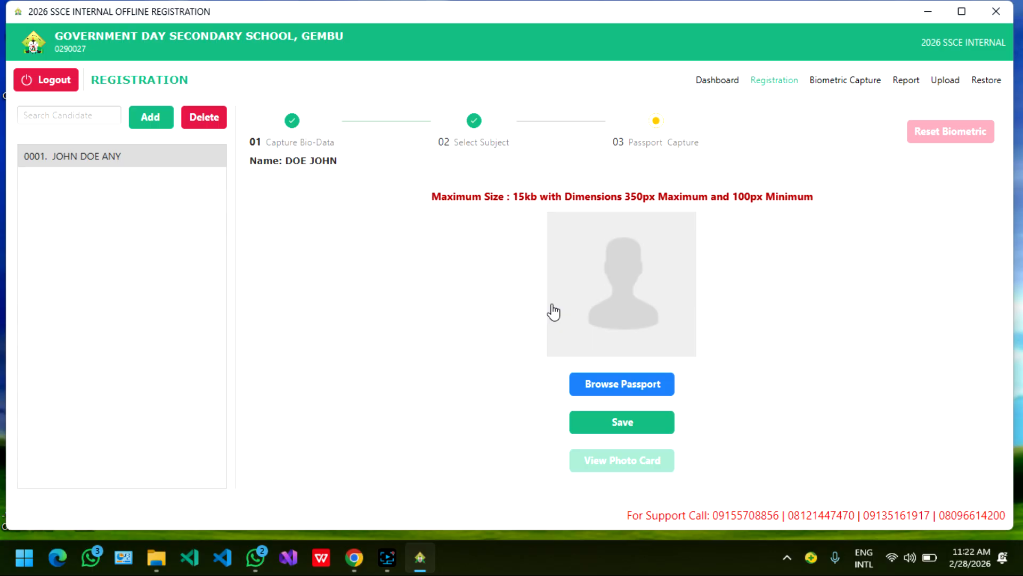
# - Browse the candidate photos in the GOVERNMENT SCIENCE SS folder under Desktop > Files for a passport image
pyautogui.click(629, 379)
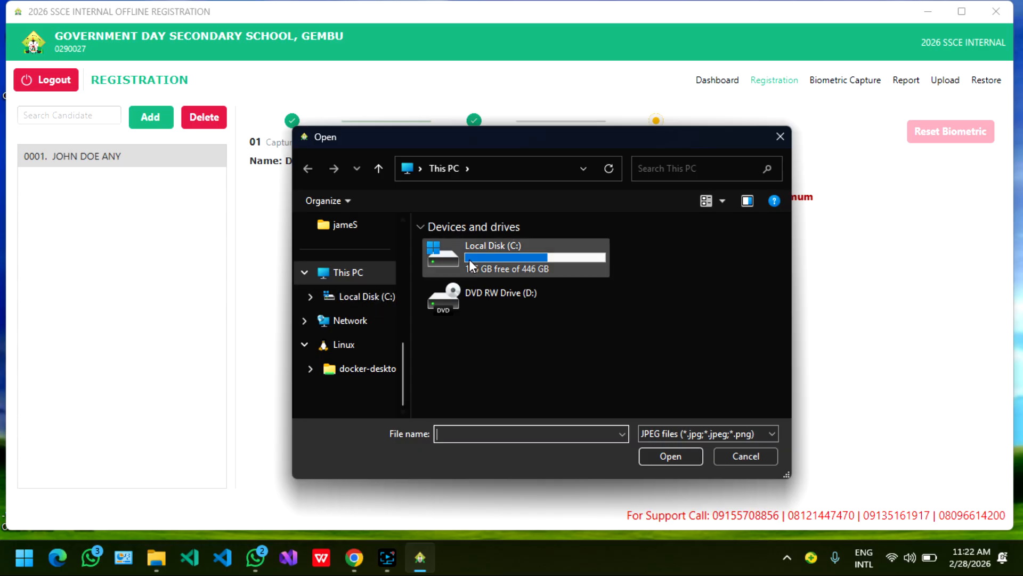
pyautogui.scroll(5, 354, 298)
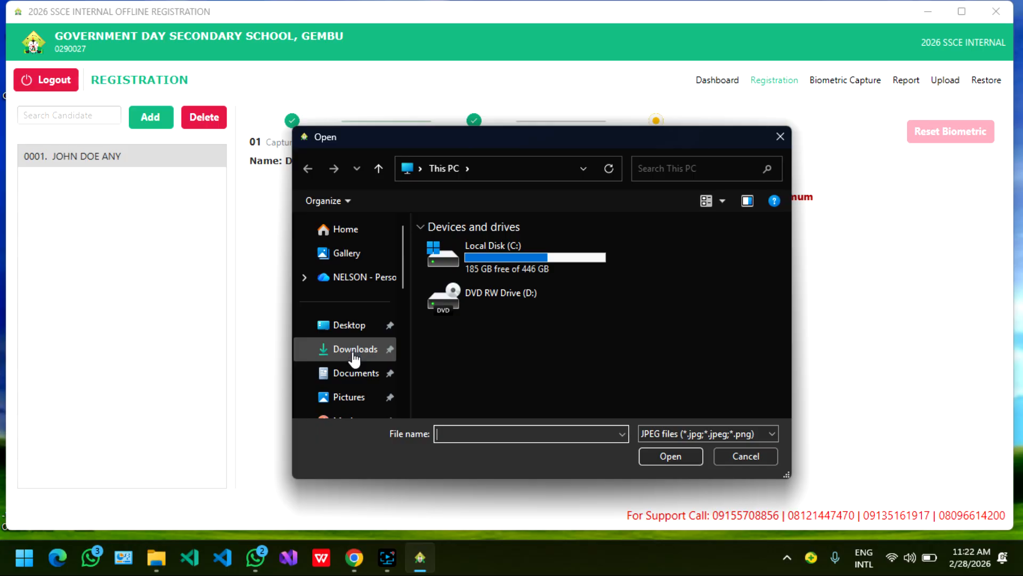
pyautogui.click(373, 326)
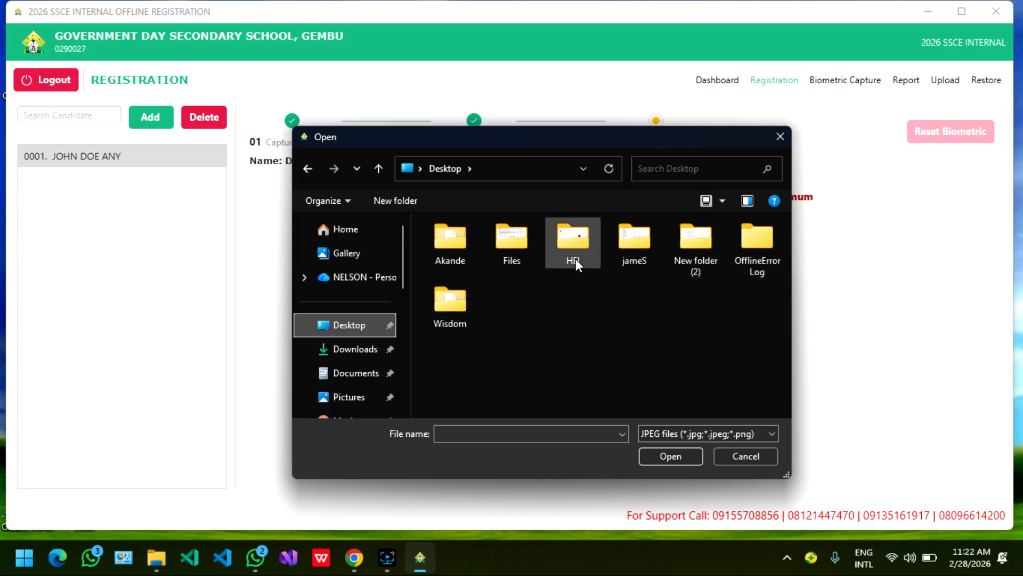
pyautogui.doubleClick(517, 251)
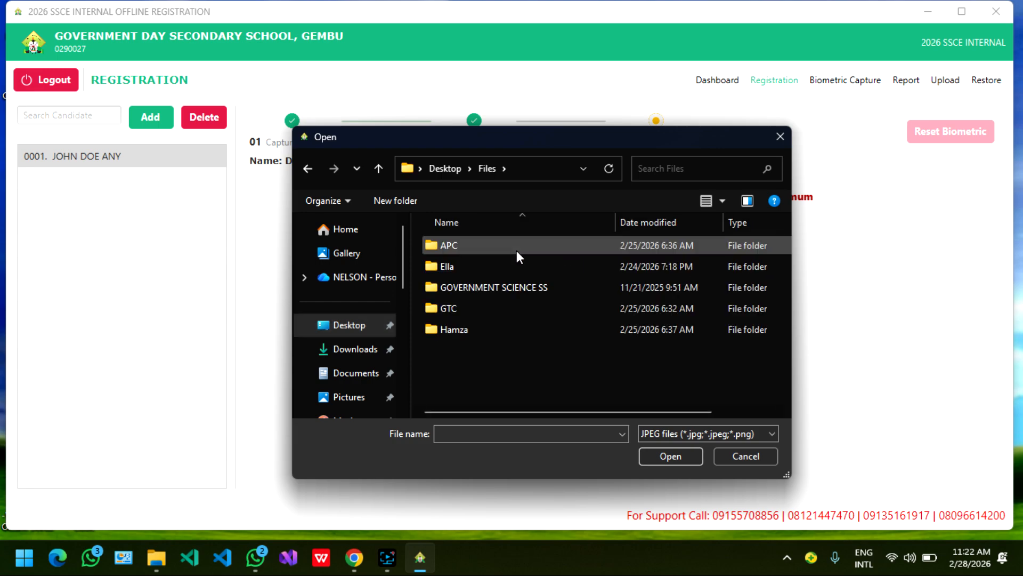
pyautogui.doubleClick(488, 287)
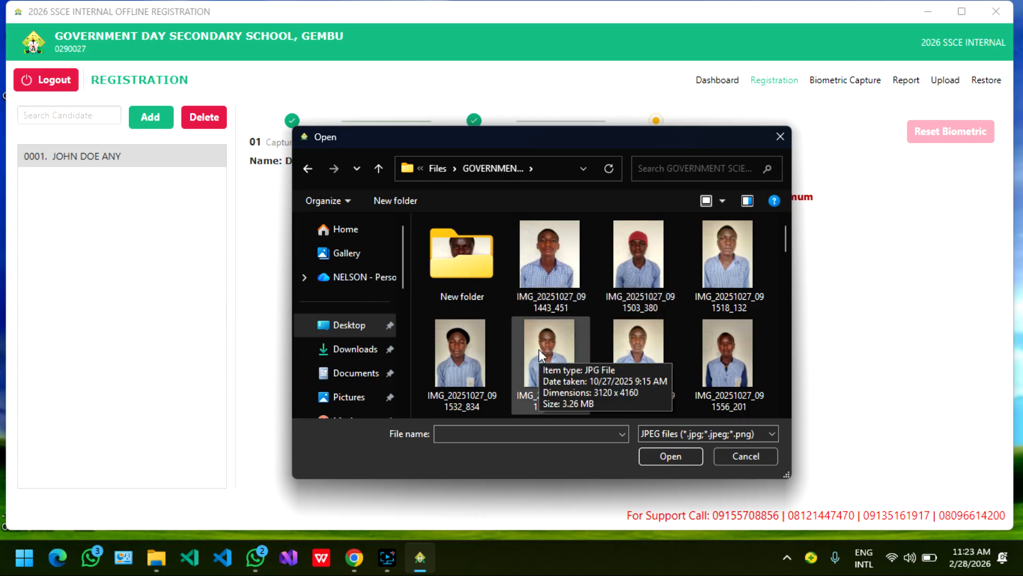
pyautogui.scroll(-10, 539, 350)
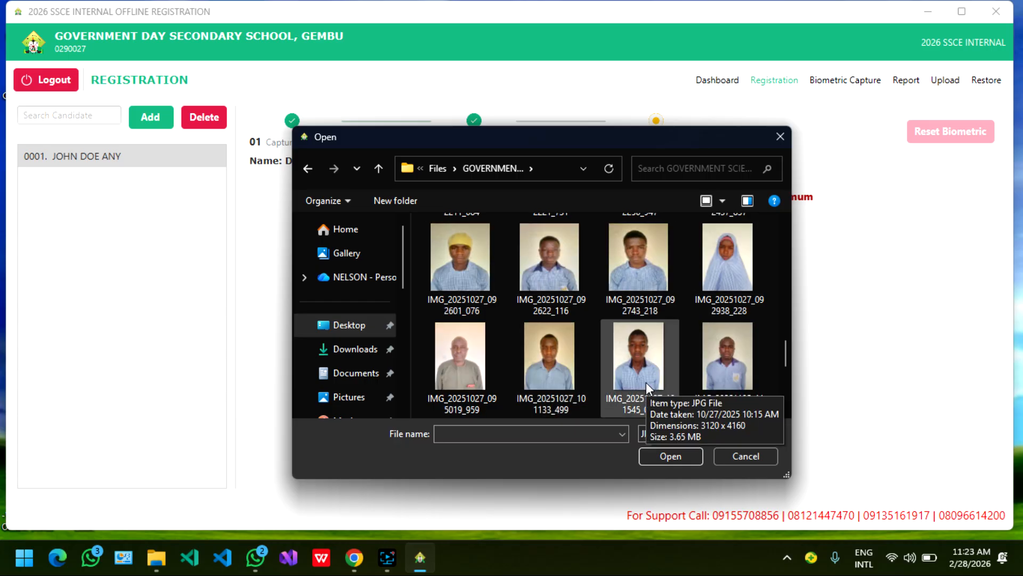
pyautogui.click(355, 397)
pyautogui.doubleClick(488, 251)
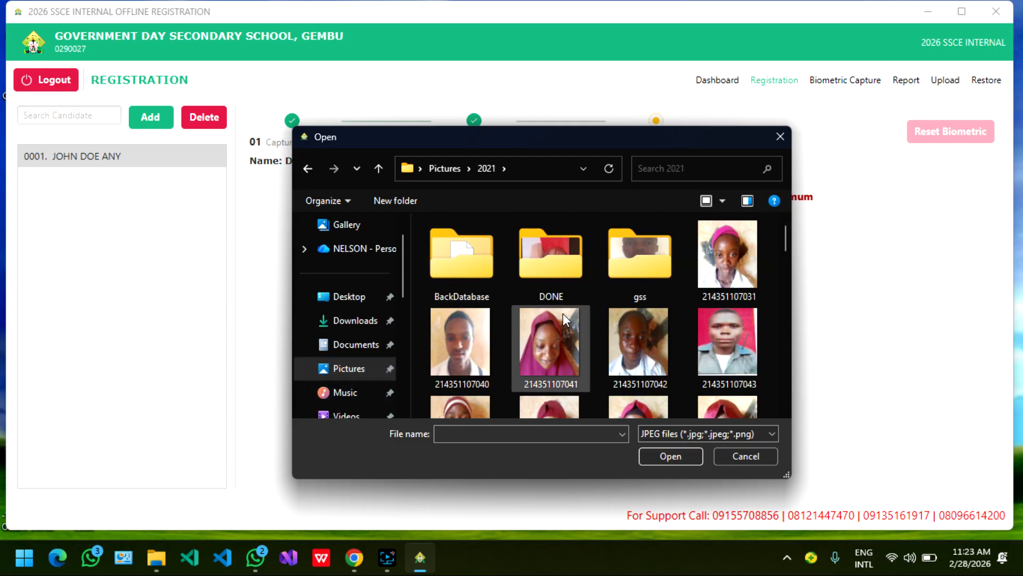
pyautogui.doubleClick(558, 344)
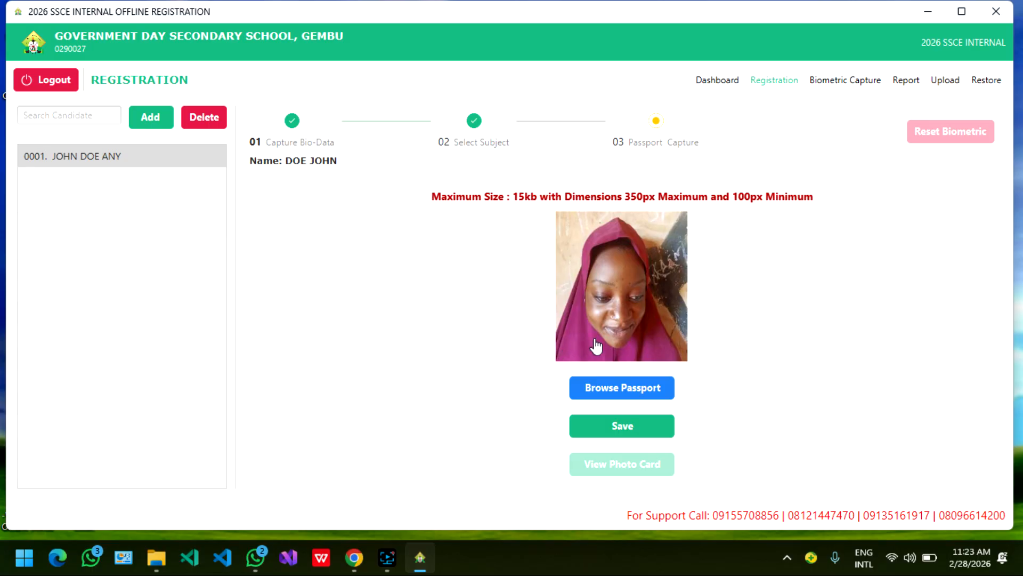
pyautogui.click(619, 428)
pyautogui.click(525, 308)
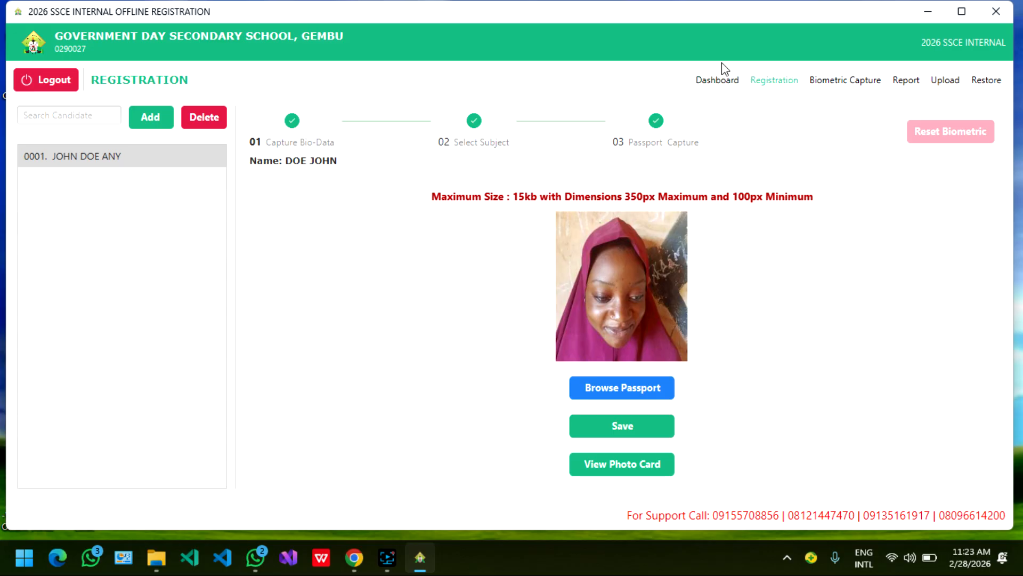
# - Filter the dashboard's candidate list by Biometric Captured and by Not Captured to check the candidate's status
pyautogui.click(717, 80)
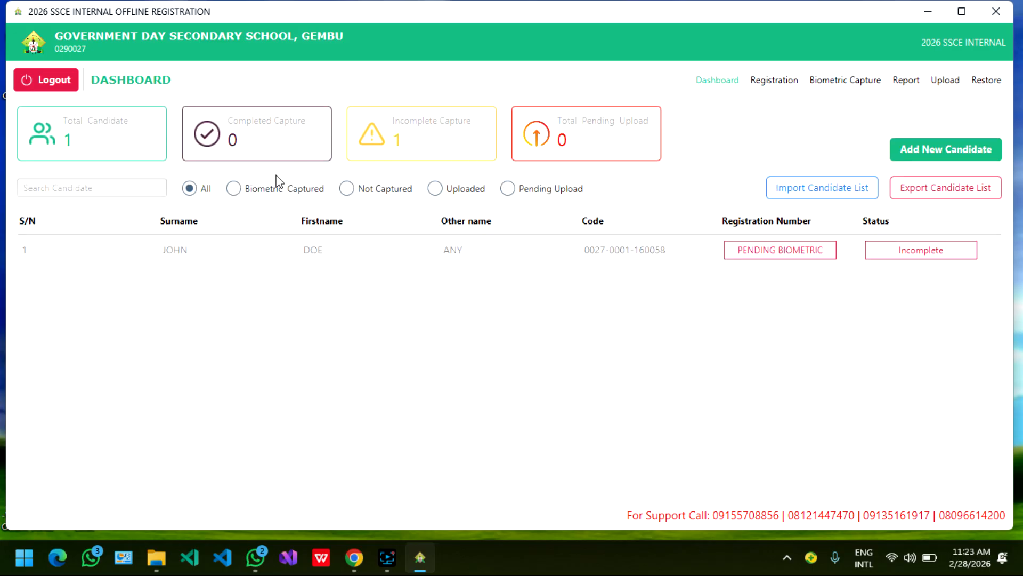
pyautogui.click(245, 195)
pyautogui.click(346, 193)
# - Open the first candidate's record for biometric capture to review the passport, bio-data and registered subjects
pyautogui.click(789, 83)
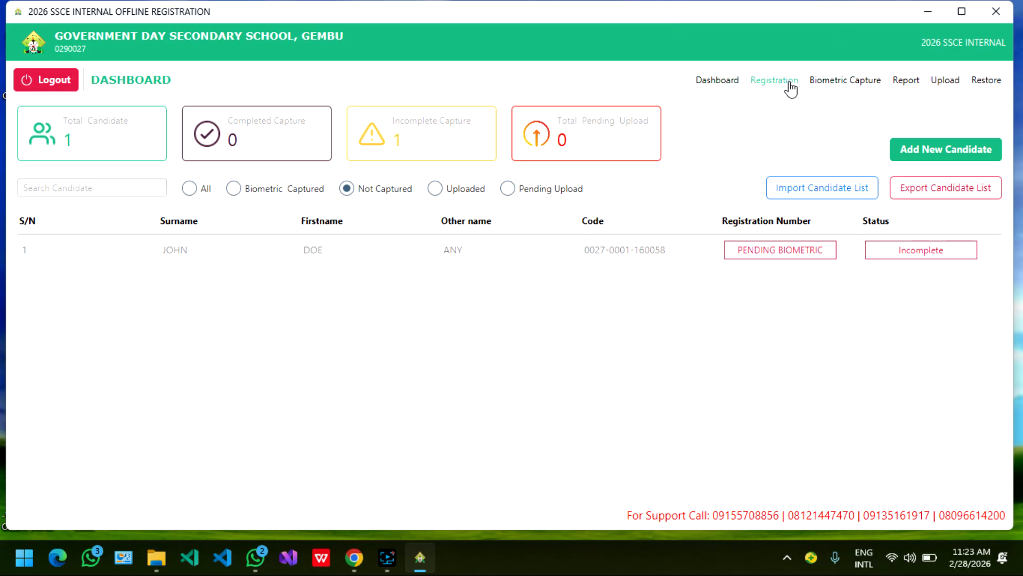
pyautogui.click(868, 84)
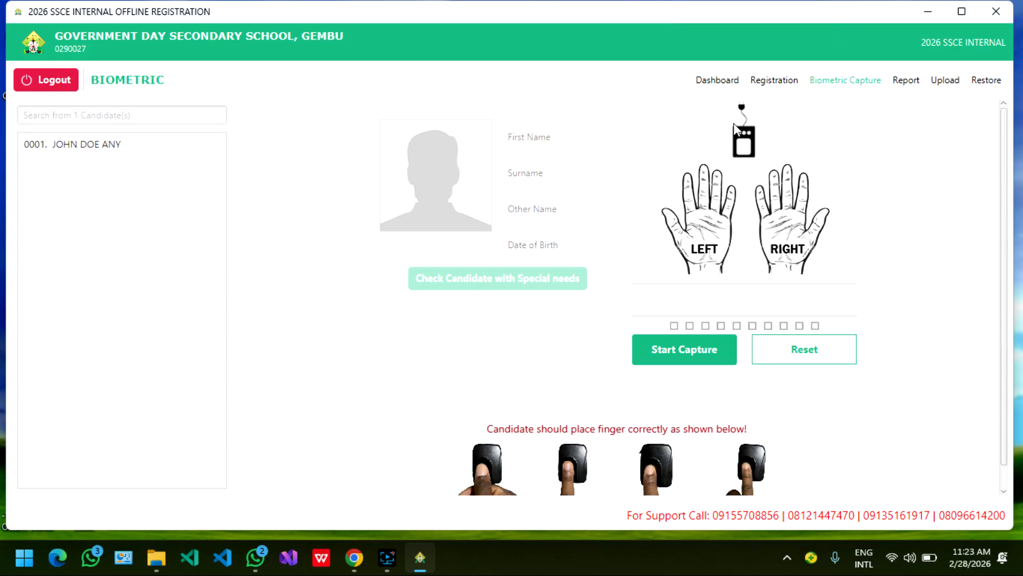
pyautogui.click(112, 143)
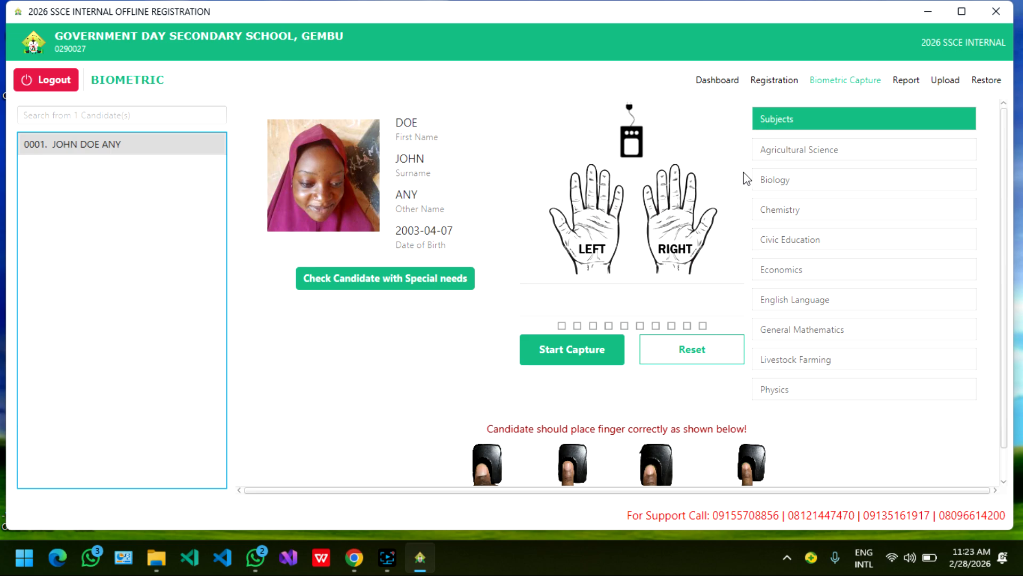
# - View the candidate report options and the upload payment check, and open the Restore section
pyautogui.click(907, 81)
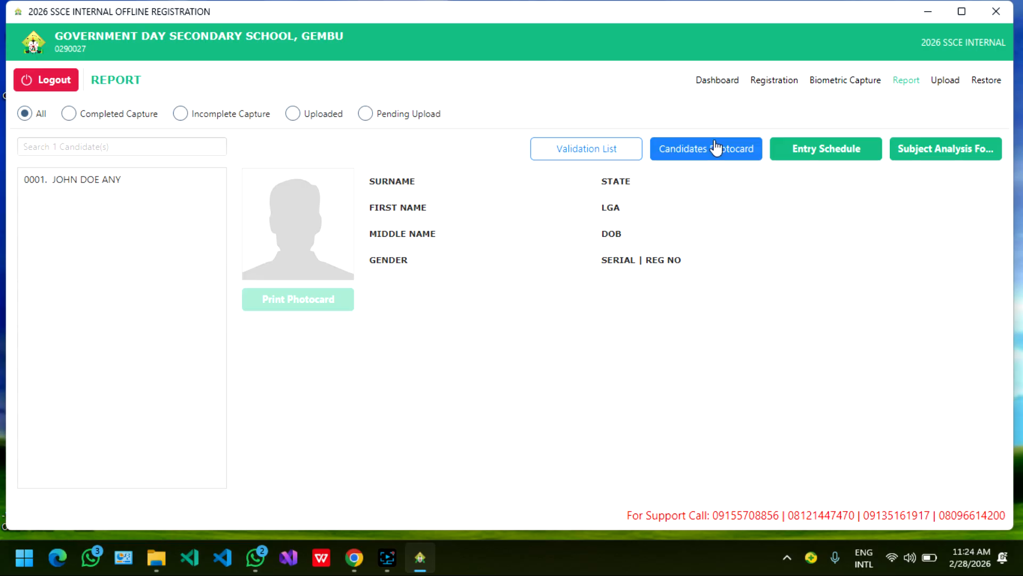
pyautogui.click(950, 88)
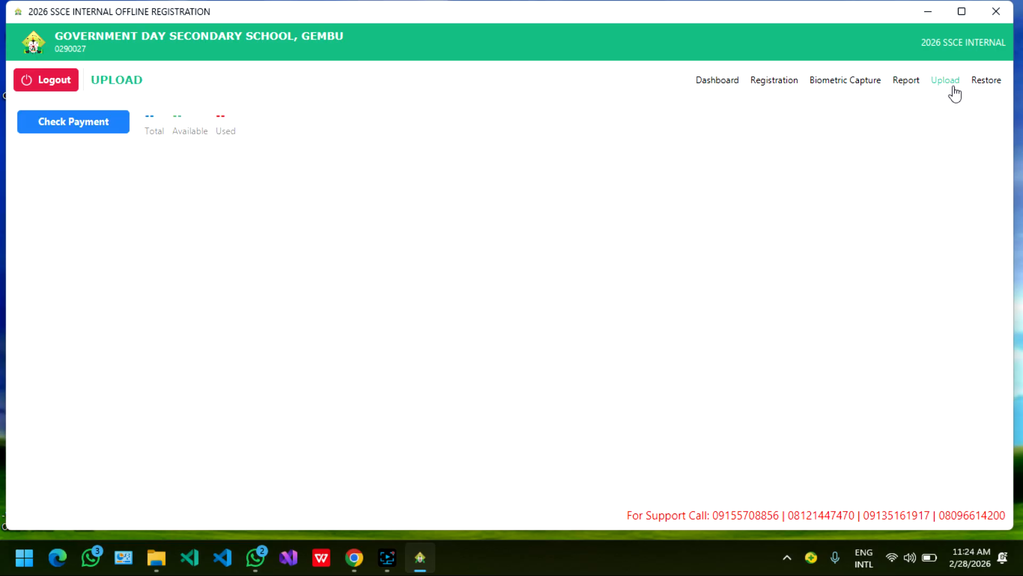
pyautogui.click(991, 85)
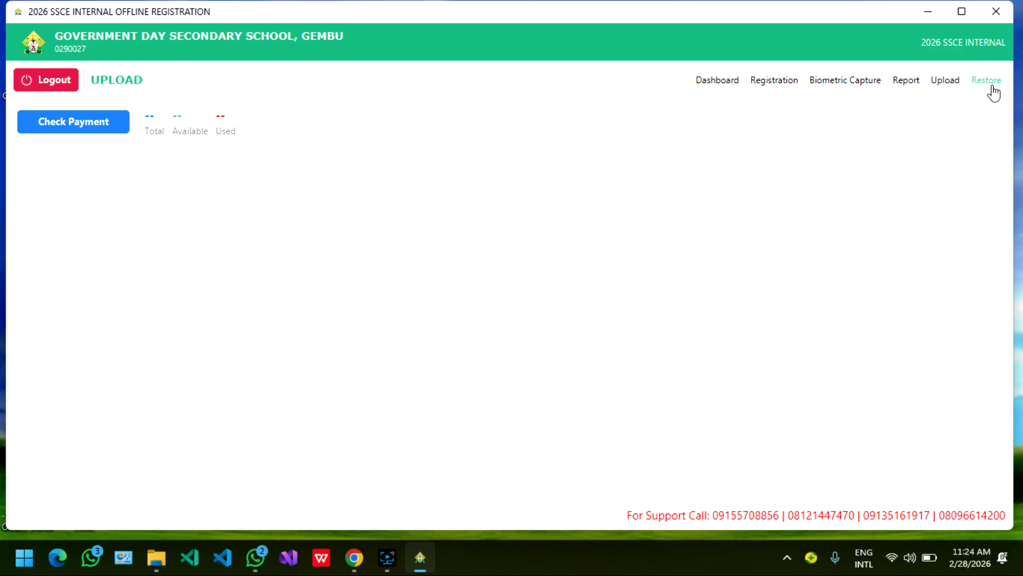